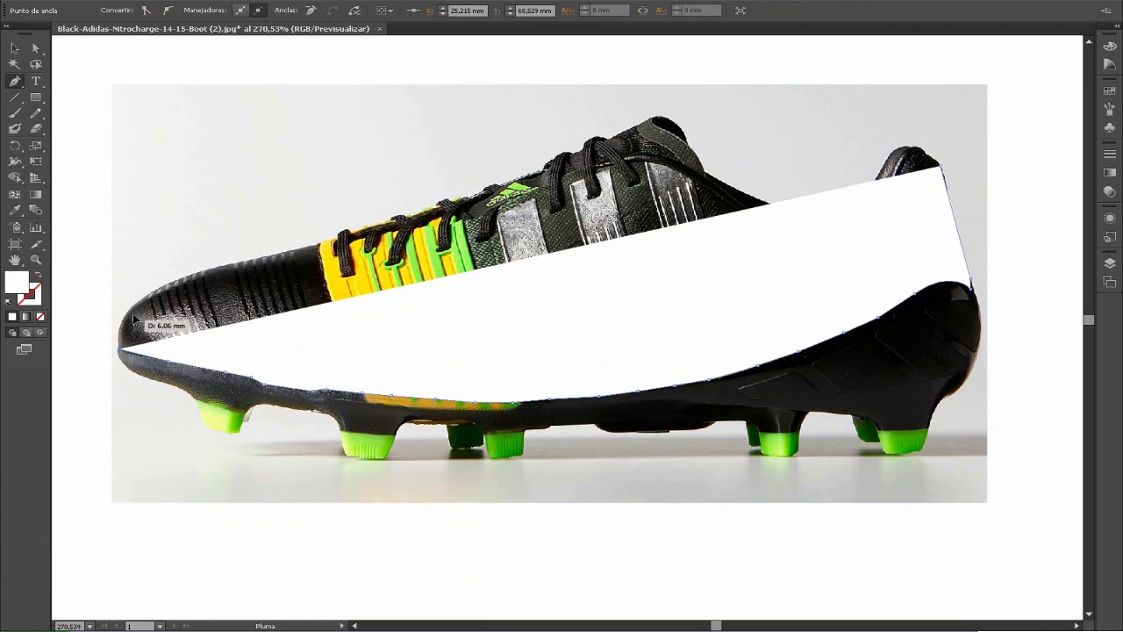
Trace the boot upper's top outline with the Pen tool from the toe over the tongue and heel, without fill, and close the path.
mouse_move(173, 285)
mouse_down()
mouse_move(193, 290)
mouse_move(163, 300)
mouse_up()
mouse_move(233, 278)
mouse_down()
mouse_move(203, 276)
mouse_move(234, 270)
mouse_up()
key(shift+x)
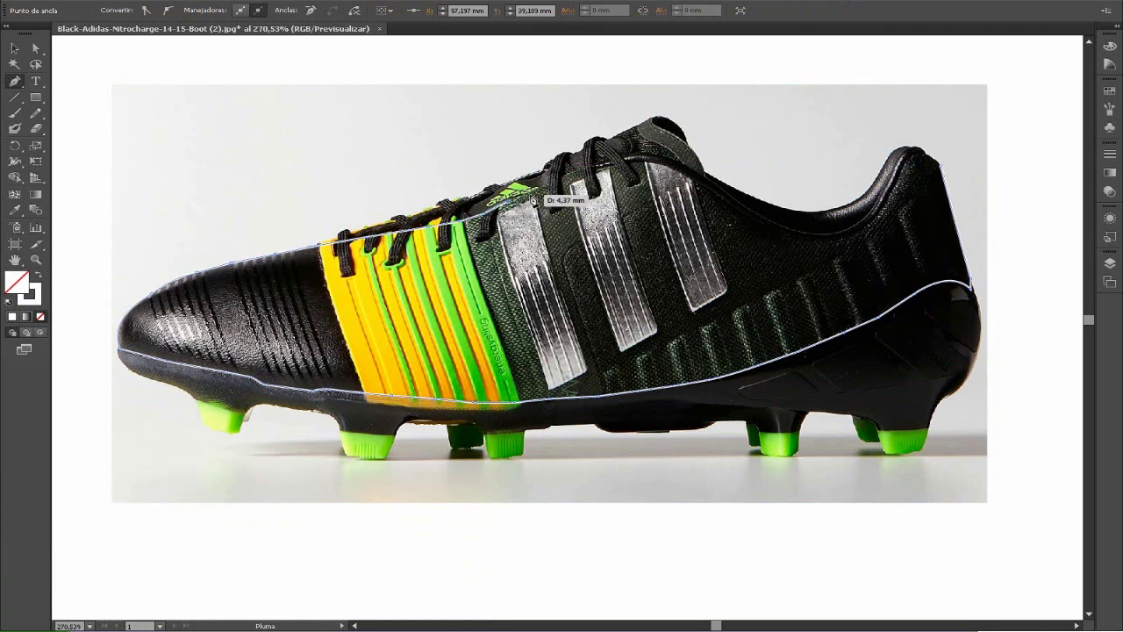
drag(701, 180, 783, 235)
drag(921, 151, 946, 171)
Fill the traced upper with near-black and move it below the photo.
key(v)
double_click(15, 281)
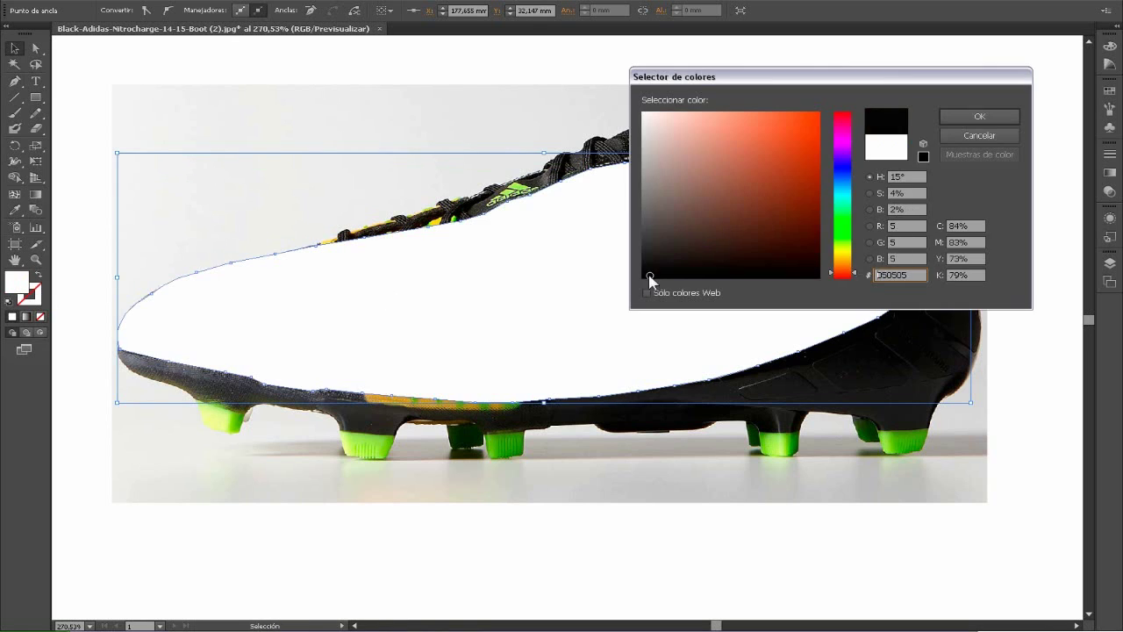
click(647, 271)
click(973, 118)
drag(579, 369, 557, 614)
Trace the sole's lower outline with the Pen tool from the heel past the stud bases to the toe.
key(p)
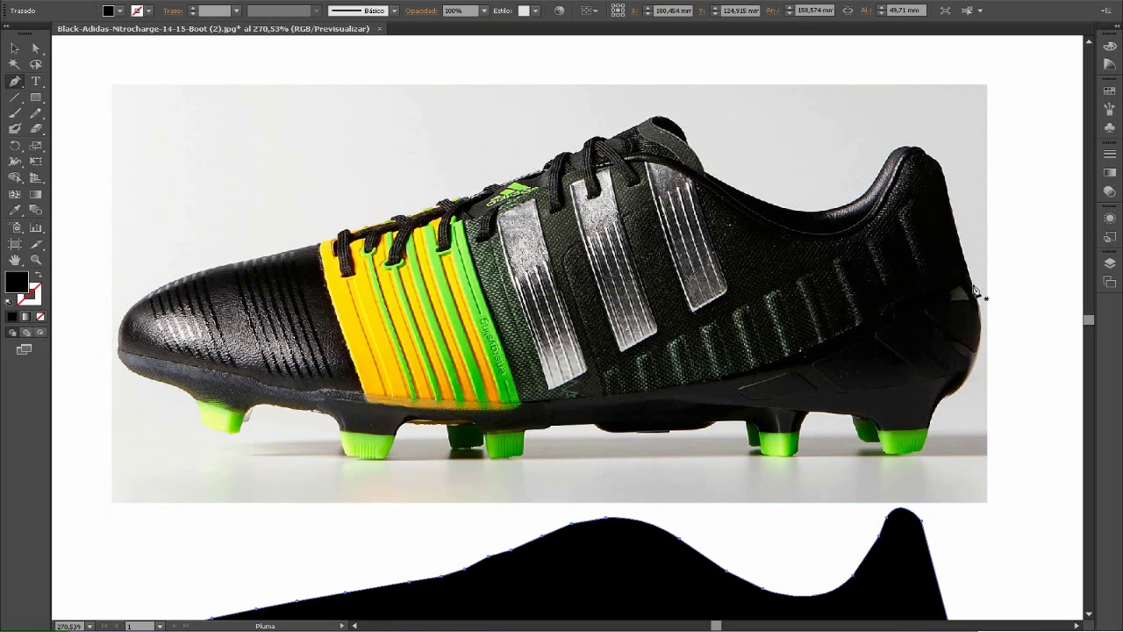
drag(974, 291, 957, 397)
click(932, 434)
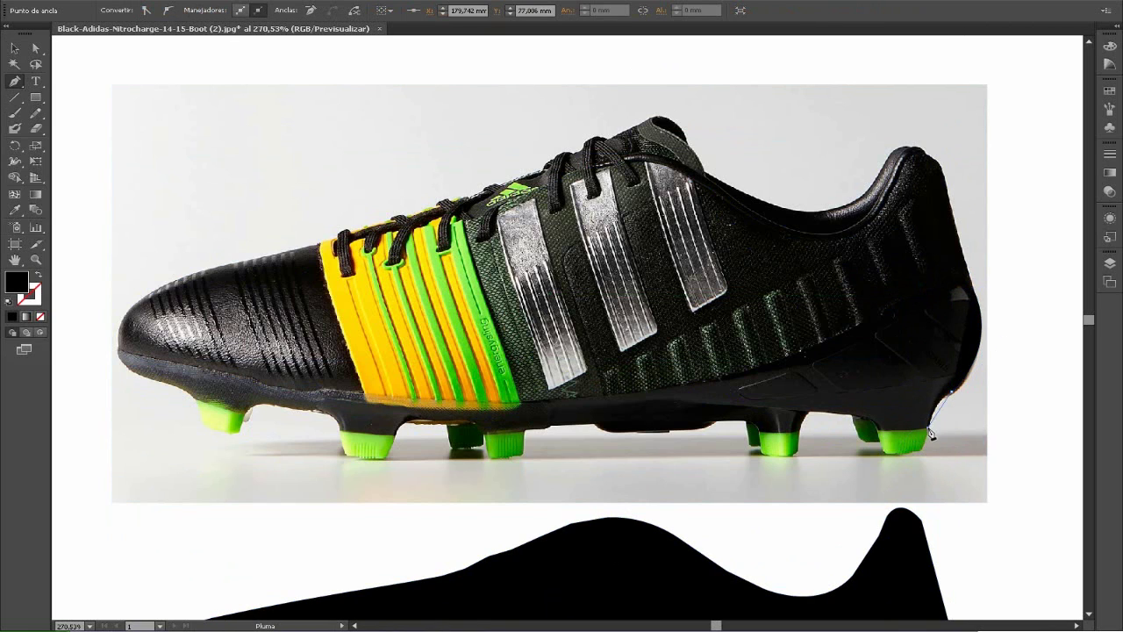
drag(925, 448, 725, 426)
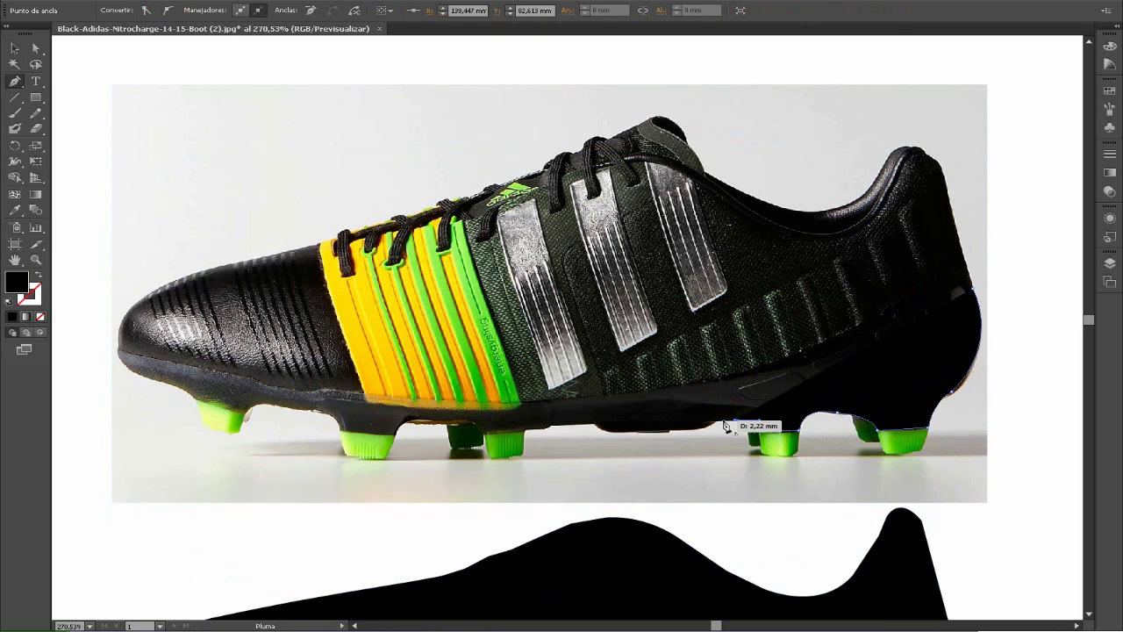
click(669, 431)
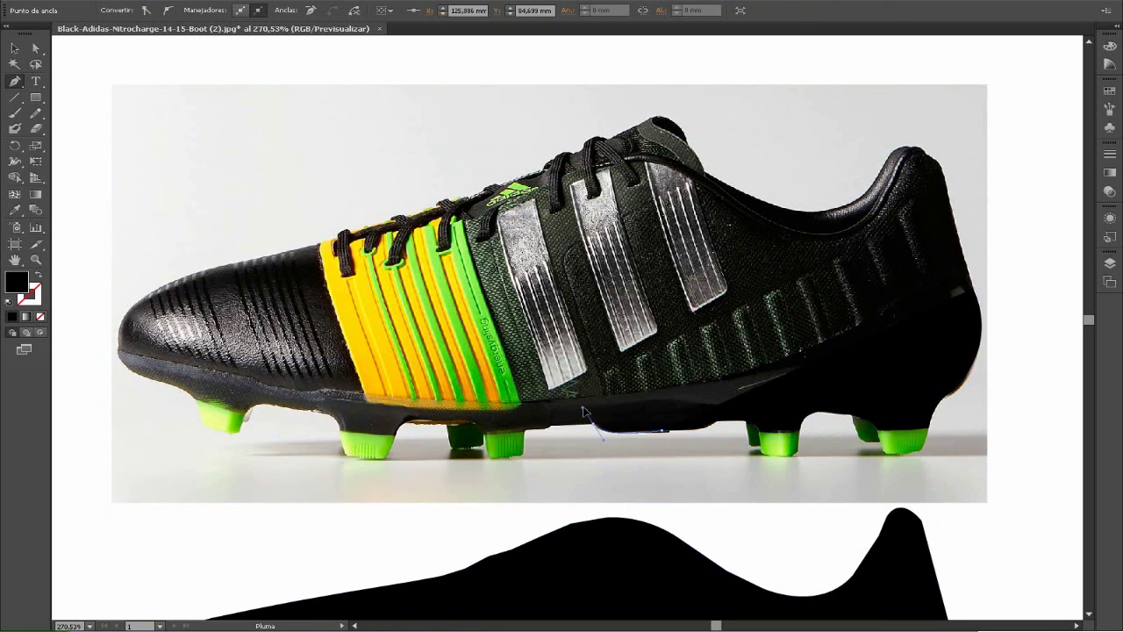
drag(485, 427, 465, 425)
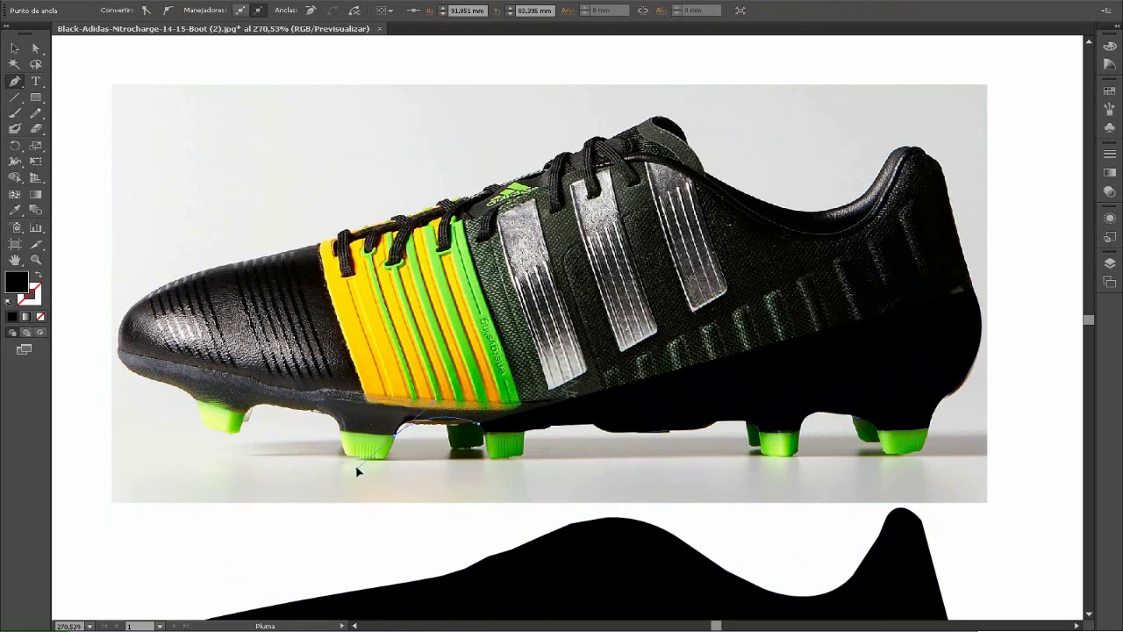
drag(357, 472, 421, 419)
click(343, 436)
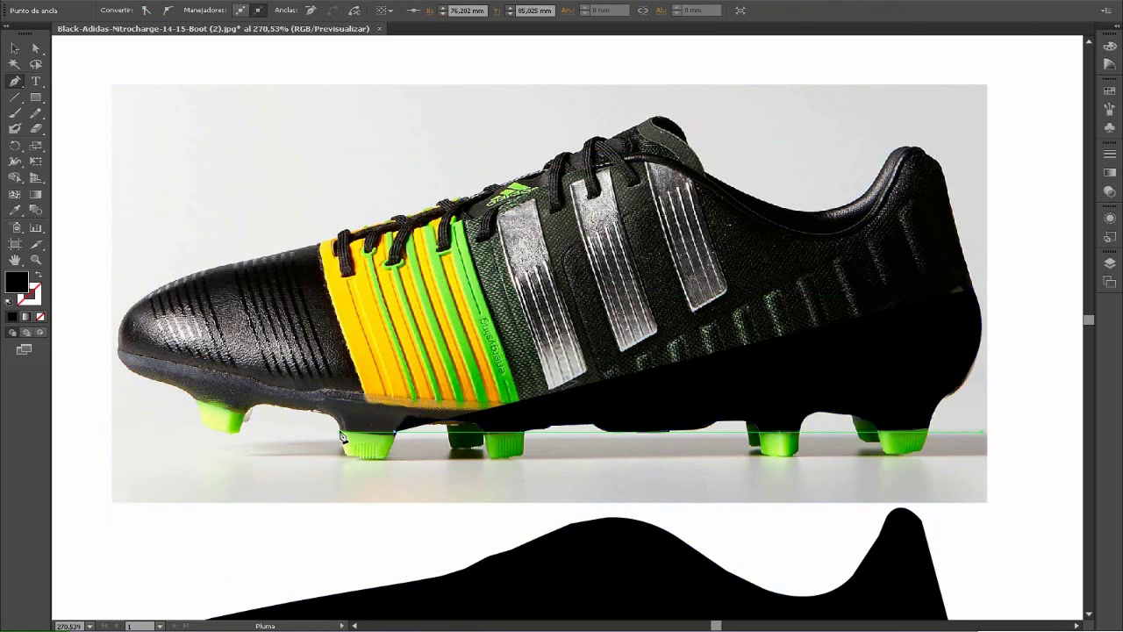
click(276, 414)
click(248, 416)
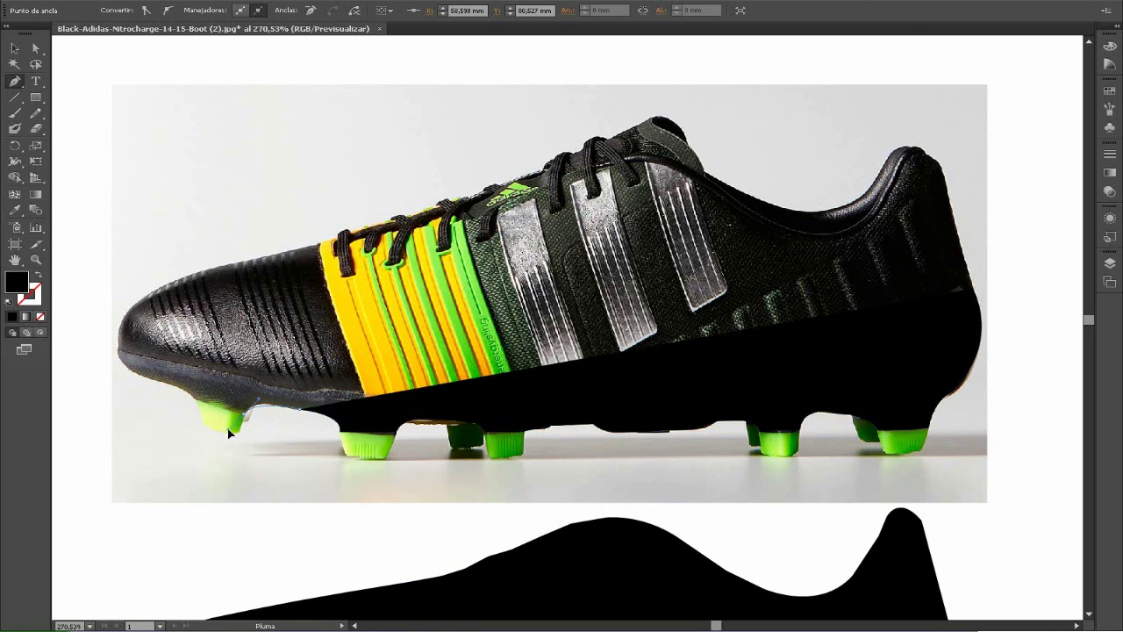
drag(209, 402, 122, 369)
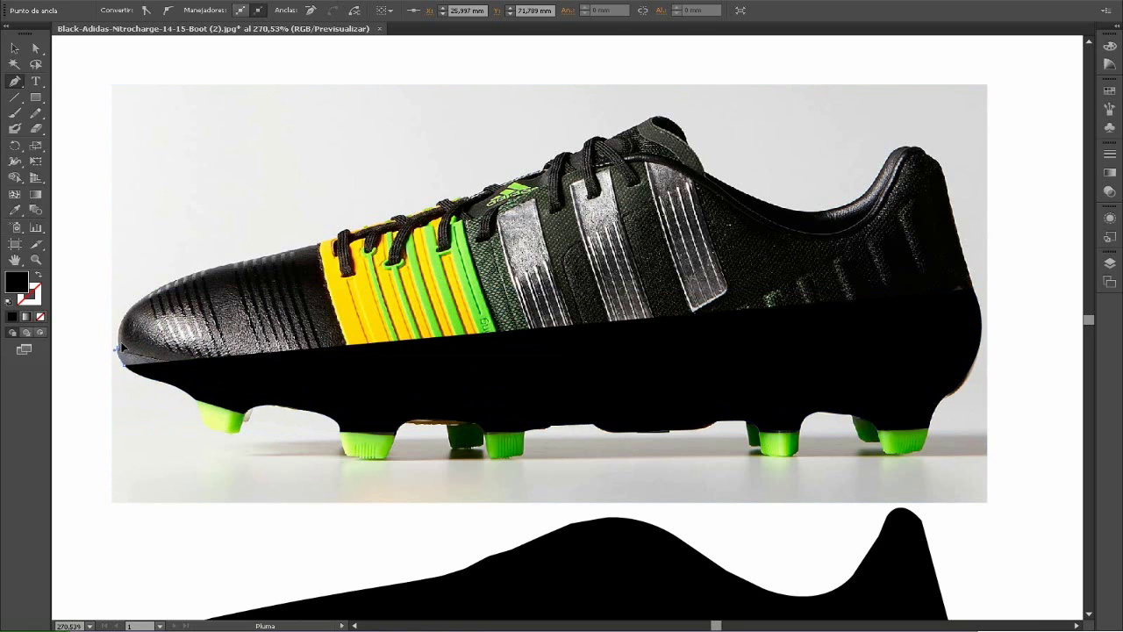
Trace the sole's upper edge without fill from the toe back to the heel and close the path.
key(shift+x)
drag(262, 384, 311, 396)
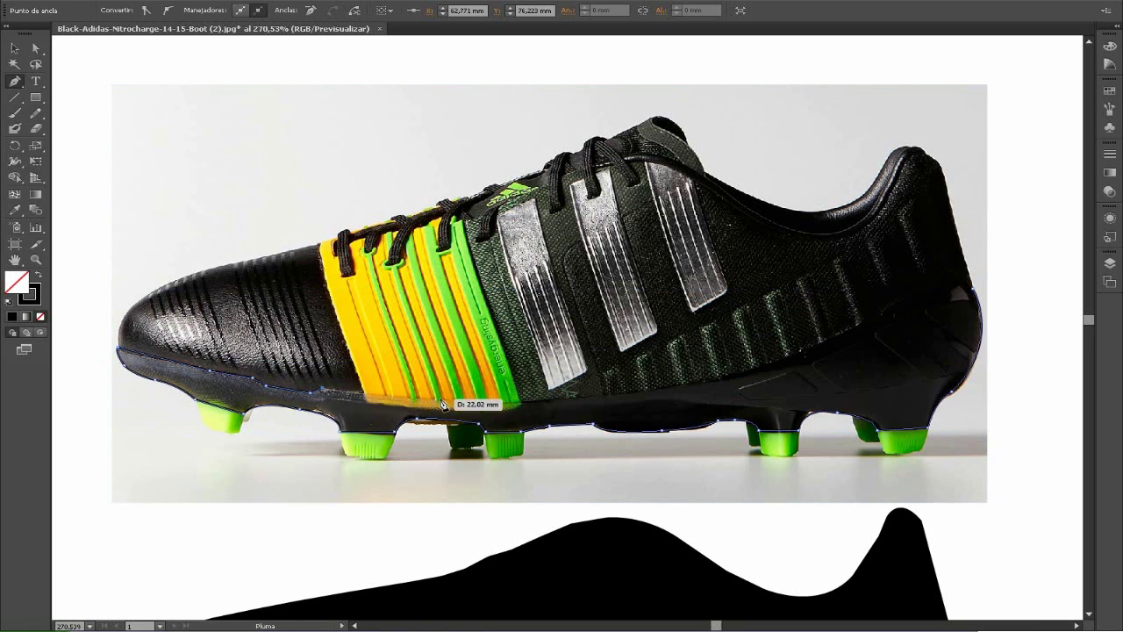
drag(443, 403, 449, 403)
drag(589, 397, 591, 396)
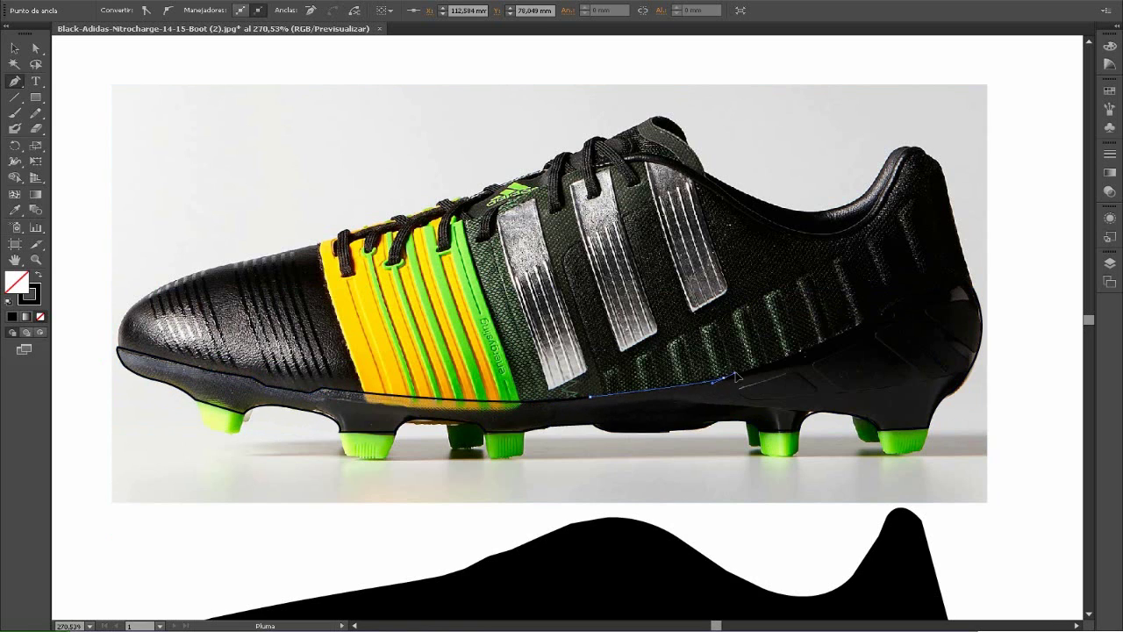
drag(952, 391, 1002, 340)
drag(961, 282, 985, 301)
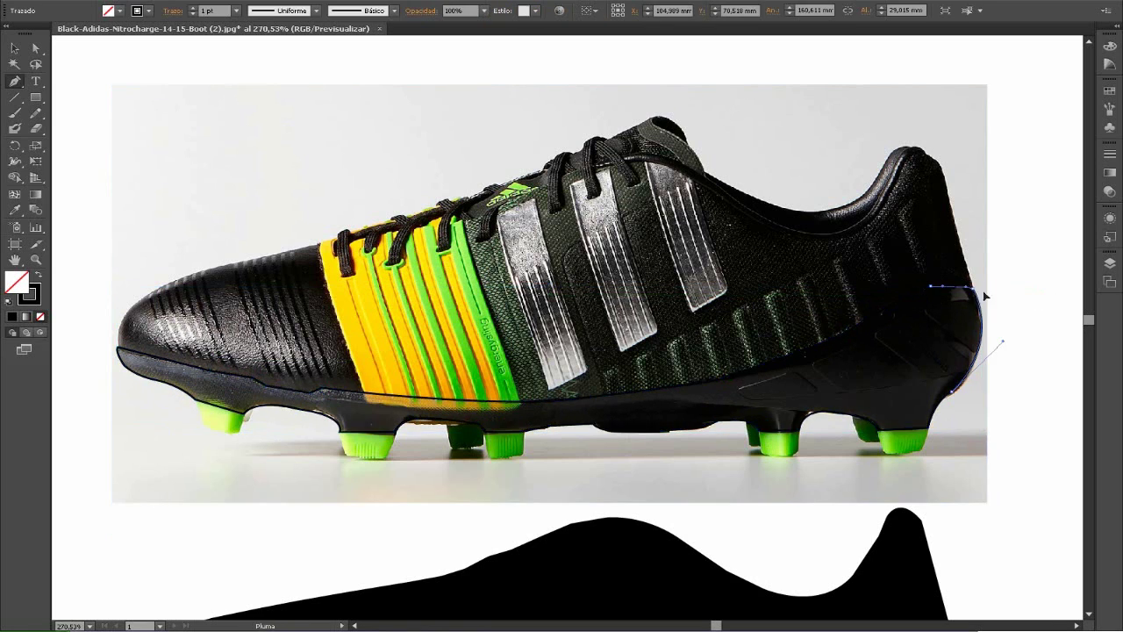
Fill the sole shape with black and move it down beneath the upper shape.
click(38, 274)
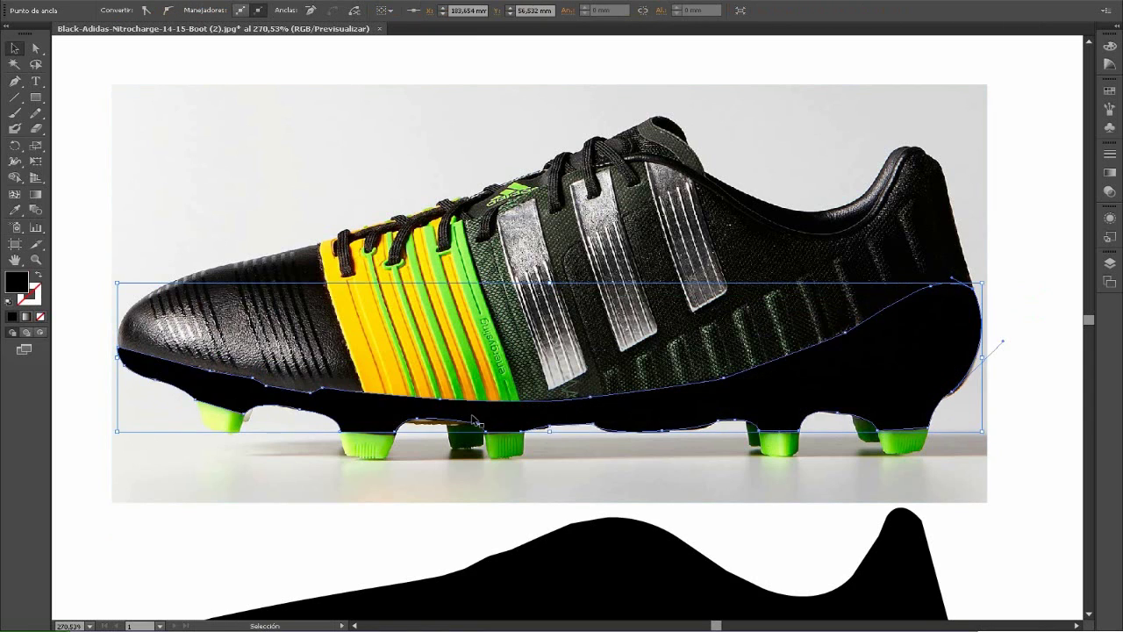
key(v)
scroll(527, 351, down, 5)
drag(526, 114, 527, 436)
Trace each green stud tip in the photo as a separate black shape with the Pen tool.
scroll(884, 458, up, 4)
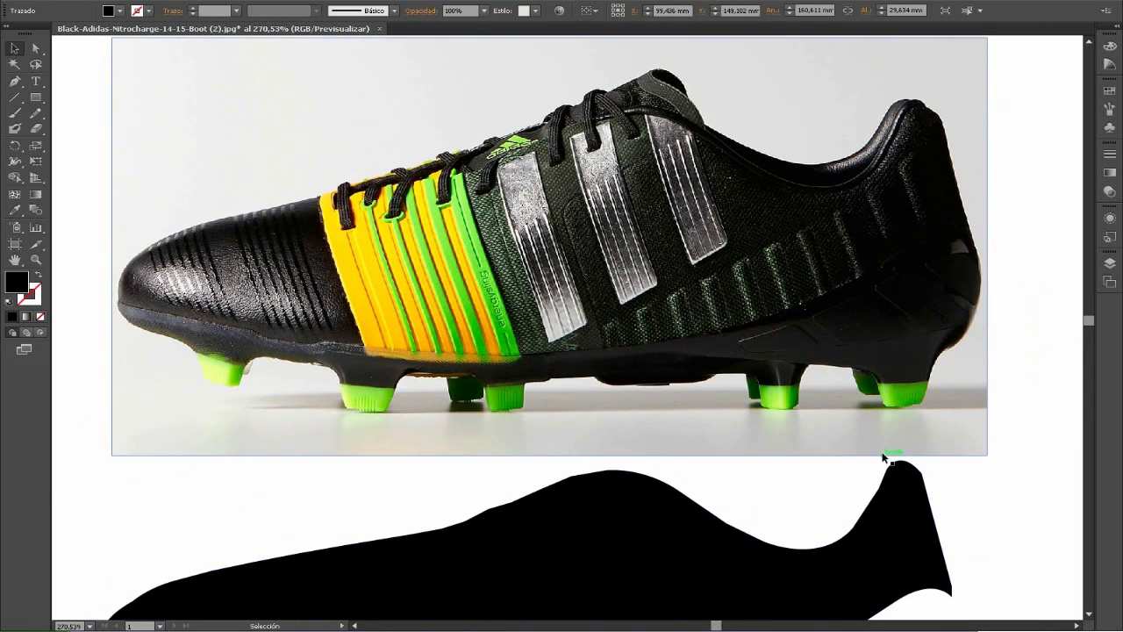
key(p)
drag(933, 388, 925, 411)
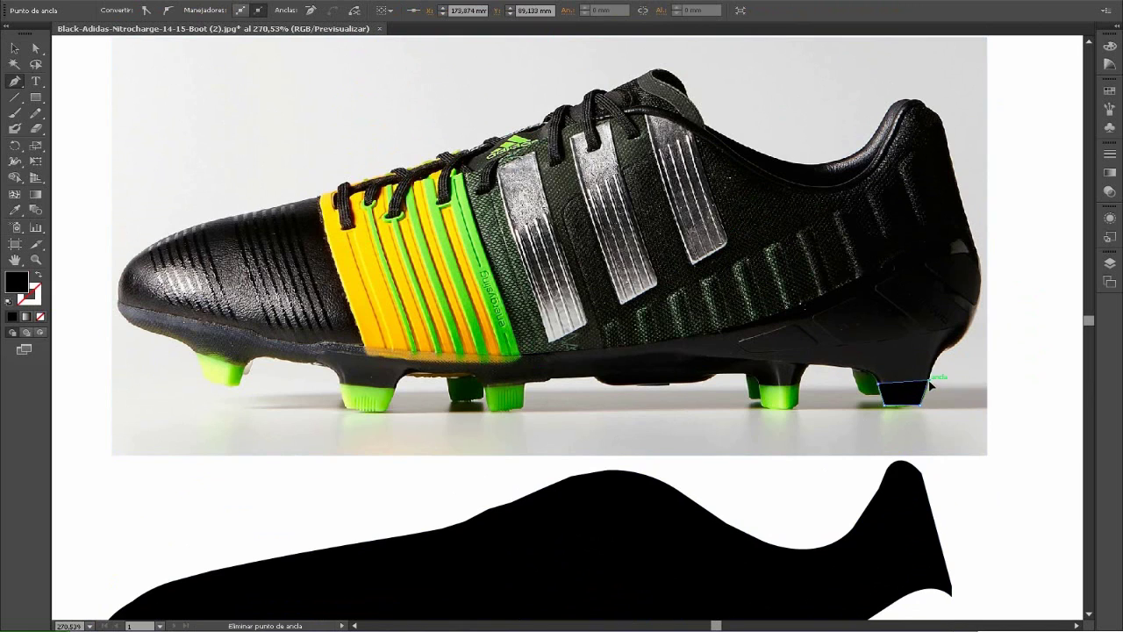
mouse_move(856, 373)
mouse_down()
mouse_move(865, 394)
mouse_move(862, 375)
mouse_up()
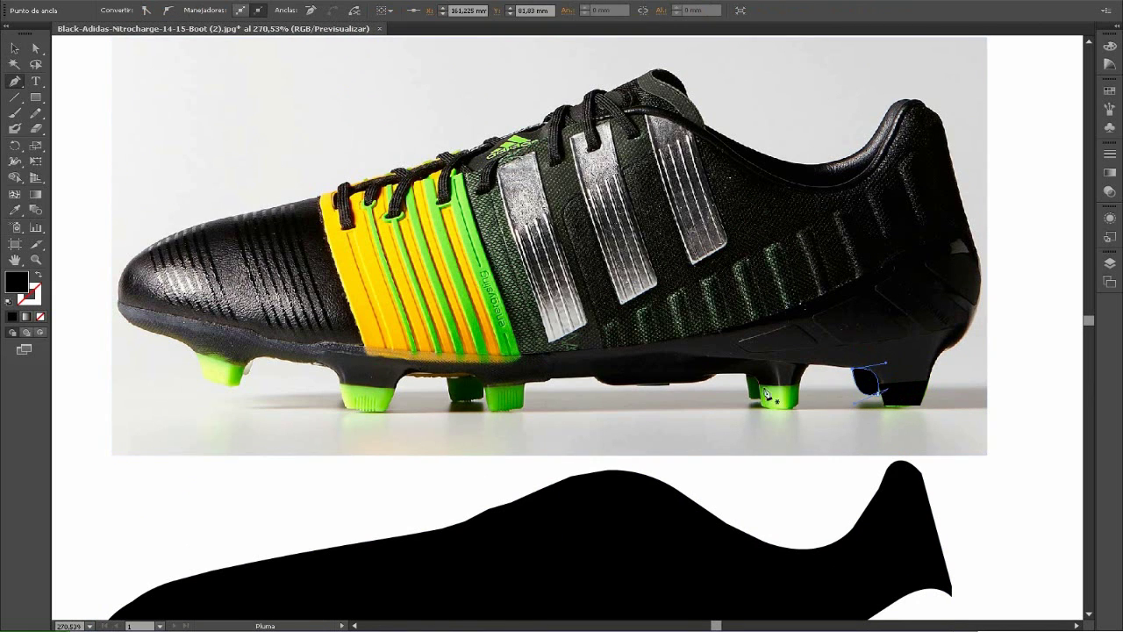
mouse_move(767, 393)
mouse_down()
mouse_move(800, 410)
mouse_move(765, 402)
mouse_up()
click(765, 410)
mouse_move(506, 392)
mouse_down()
mouse_move(487, 389)
mouse_move(487, 401)
mouse_up()
click(15, 80)
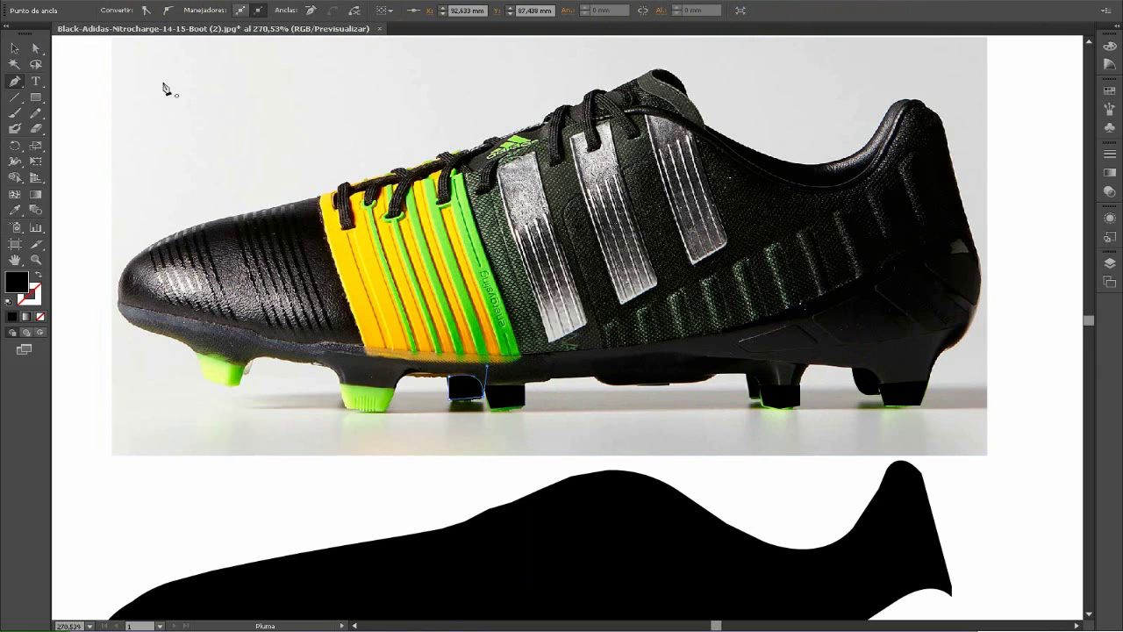
drag(346, 386, 388, 417)
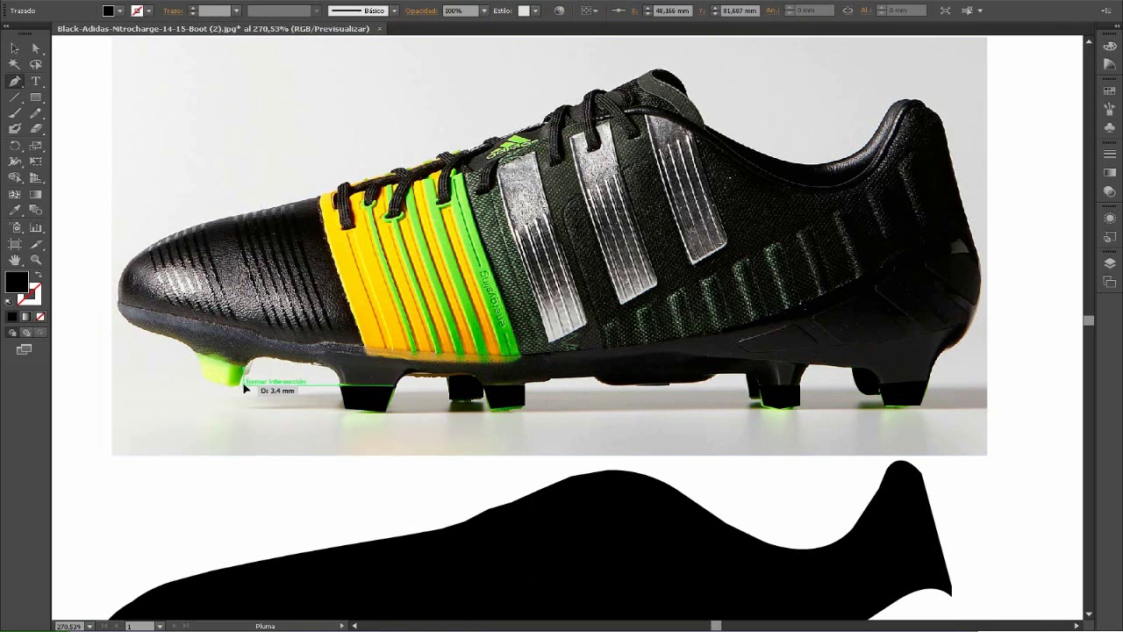
Select all the traced stud shapes and move them beneath the drawn sole.
key(v)
scroll(527, 351, down, 5)
click(868, 200)
drag(943, 226, 201, 175)
scroll(562, 351, down, 2)
drag(764, 108, 742, 540)
click(982, 492)
Colour the five near-side studs green by sampling the studs in the photo with the Eyedropper.
scroll(955, 519, up, 1)
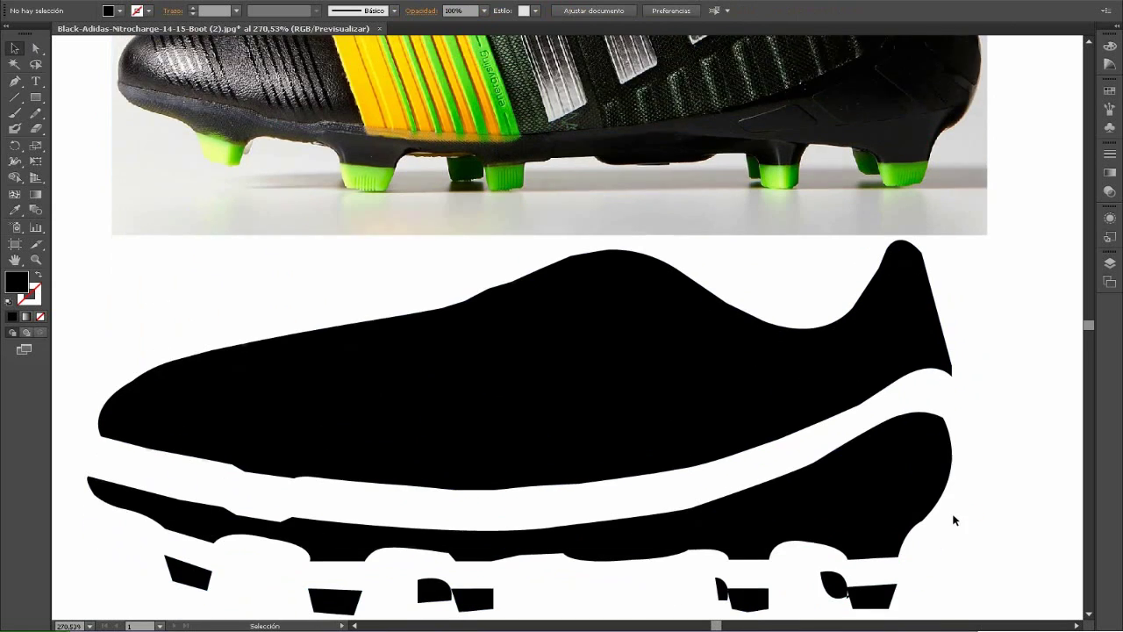
scroll(903, 464, down, 2)
drag(908, 489, 217, 419)
key(i)
click(386, 46)
click(884, 46)
Move the remaining green studs up so they align with their bases on the sole.
key(a)
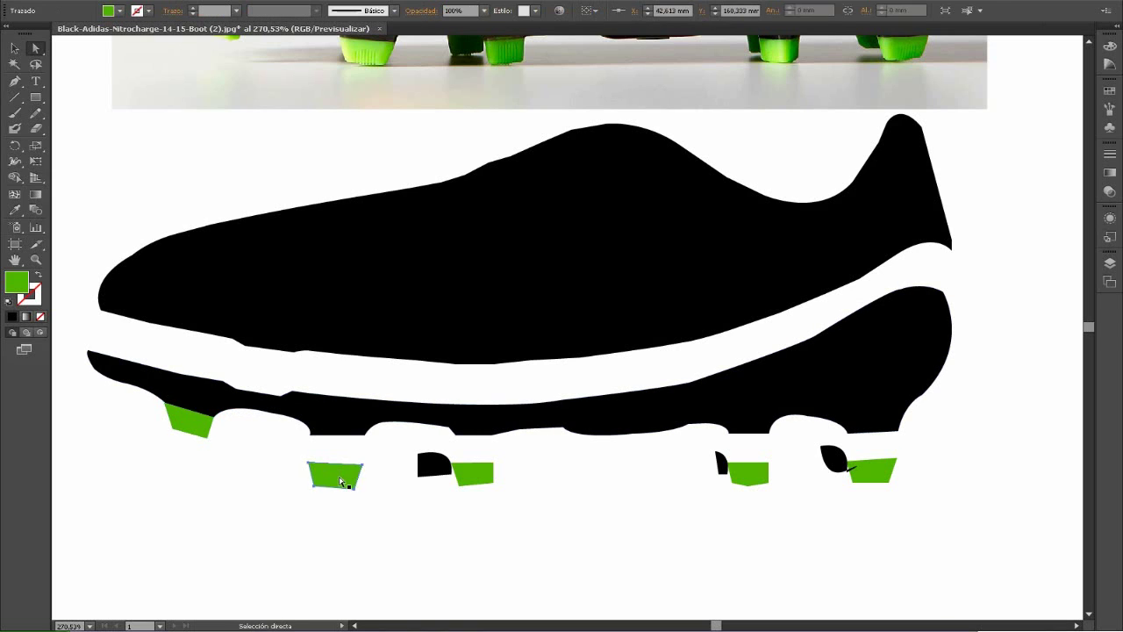
drag(339, 471, 363, 442)
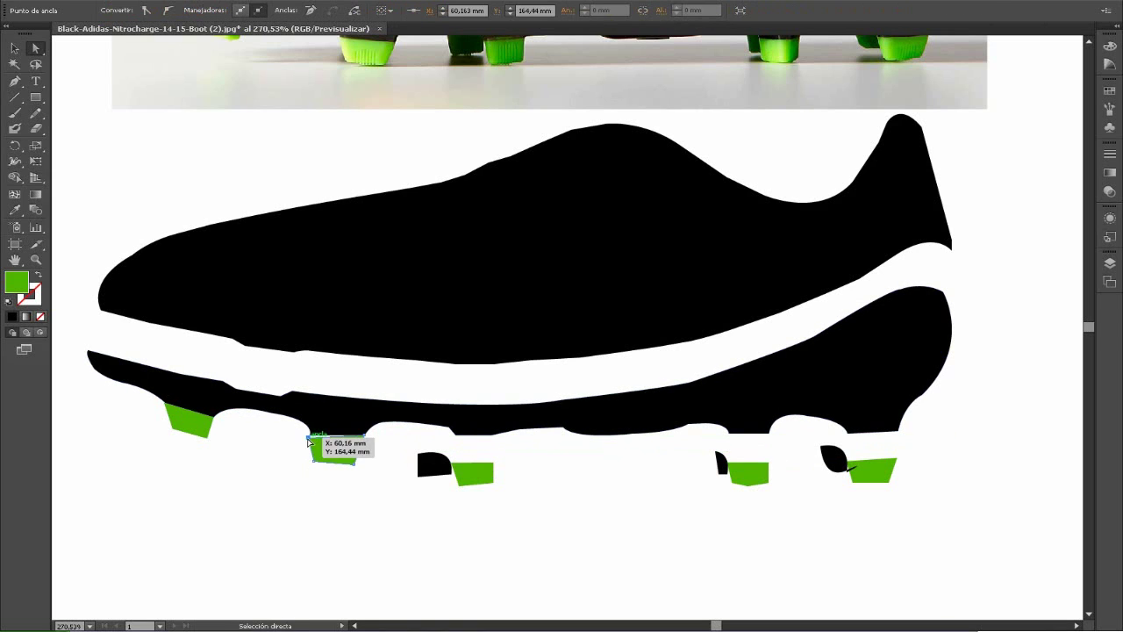
mouse_move(498, 470)
mouse_down()
mouse_move(497, 441)
mouse_move(491, 457)
mouse_up()
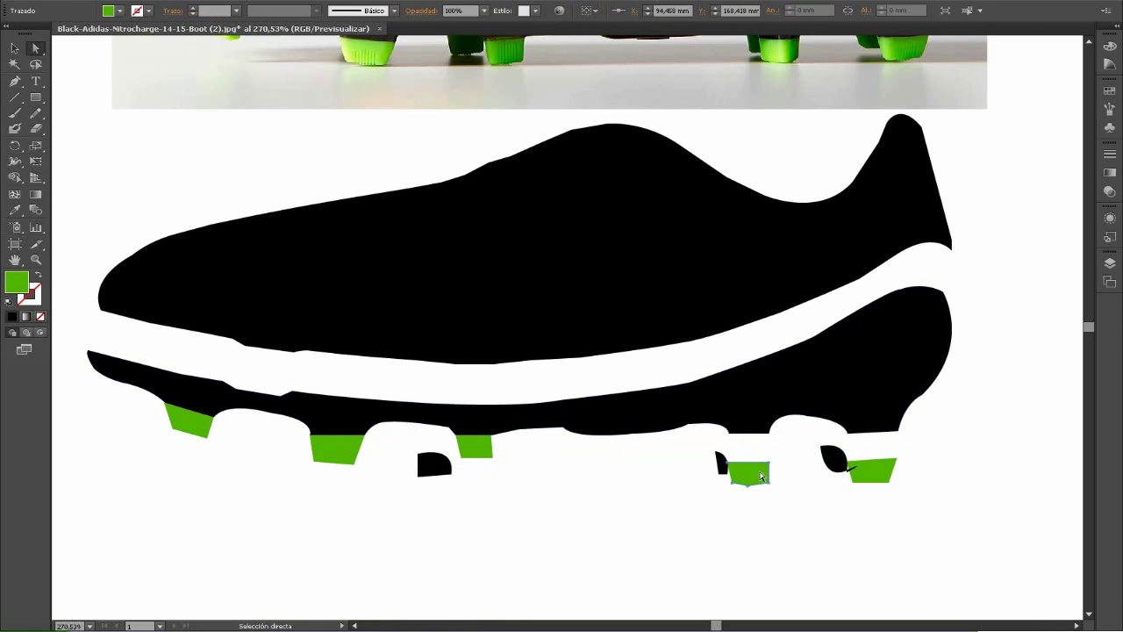
drag(759, 472, 731, 437)
drag(872, 466, 897, 433)
Move the three black far-side studs up against the sole beside the green ones.
drag(844, 468, 844, 438)
drag(723, 458, 727, 442)
drag(445, 465, 443, 439)
Colour the three far-side studs dark green and send them behind the other shapes.
shift+click(723, 434)
shift+click(838, 435)
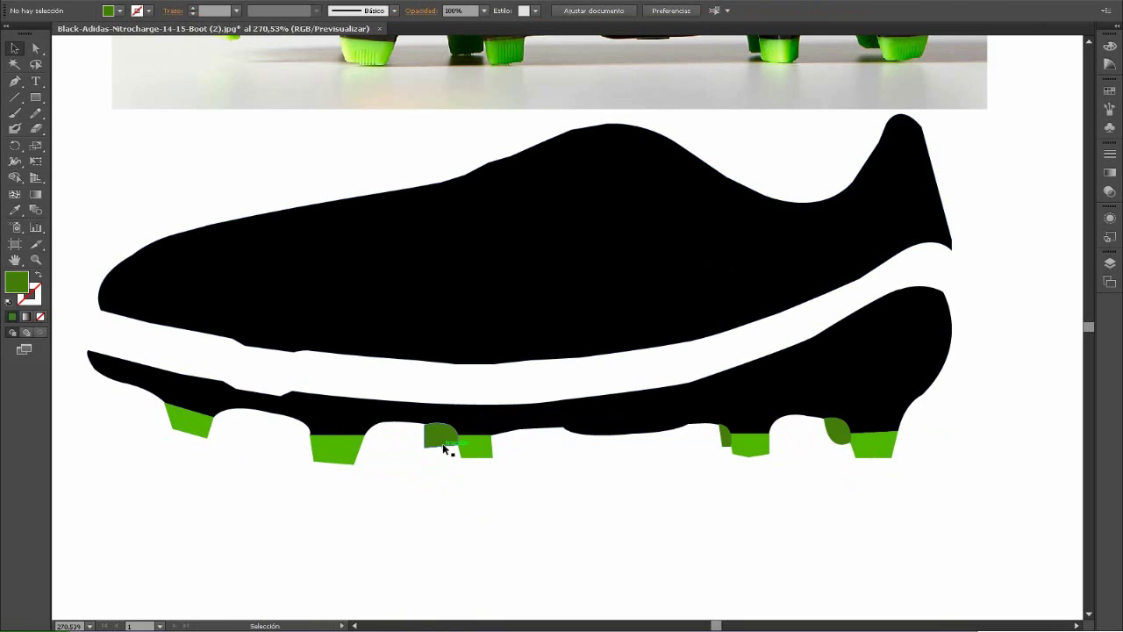
right_click(843, 430)
click(882, 545)
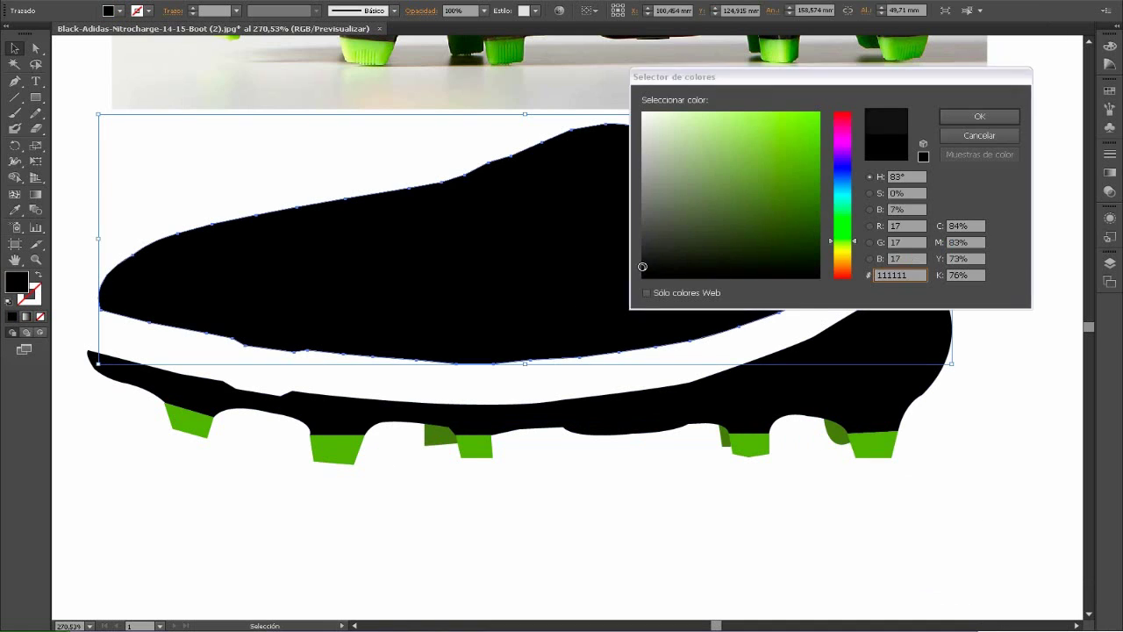
Lighten the upper's fill slightly to a very dark grey and move it down onto the sole.
drag(636, 270, 633, 312)
scroll(719, 523, up, 1)
Adjust the anchor points along the sole's top edge to close the white gaps beneath the upper.
click(562, 412)
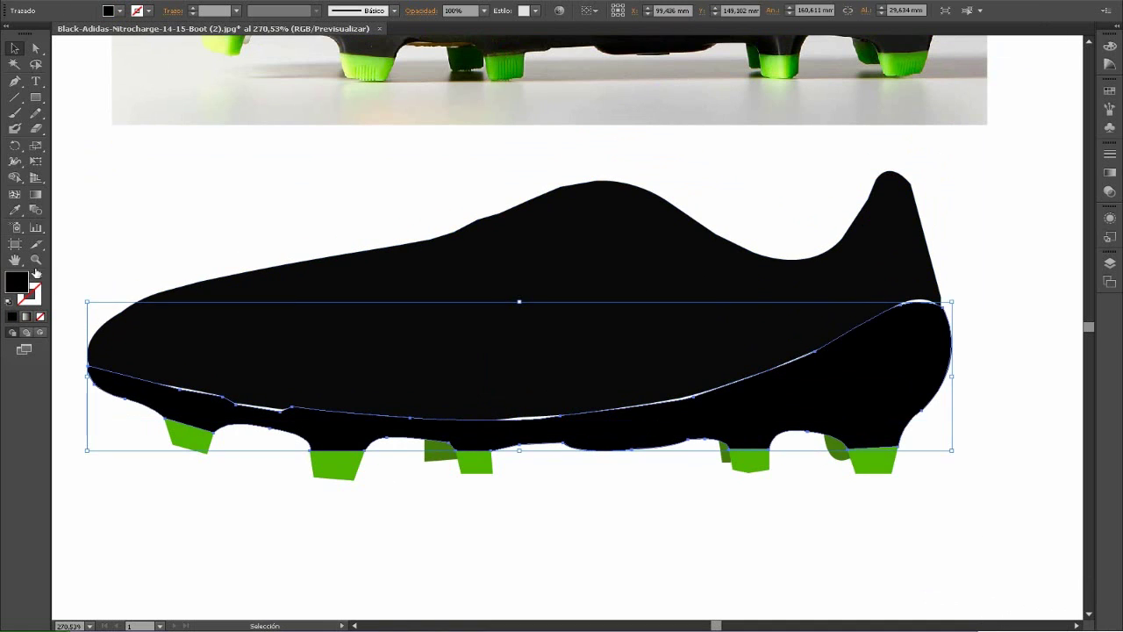
key(a)
click(180, 392)
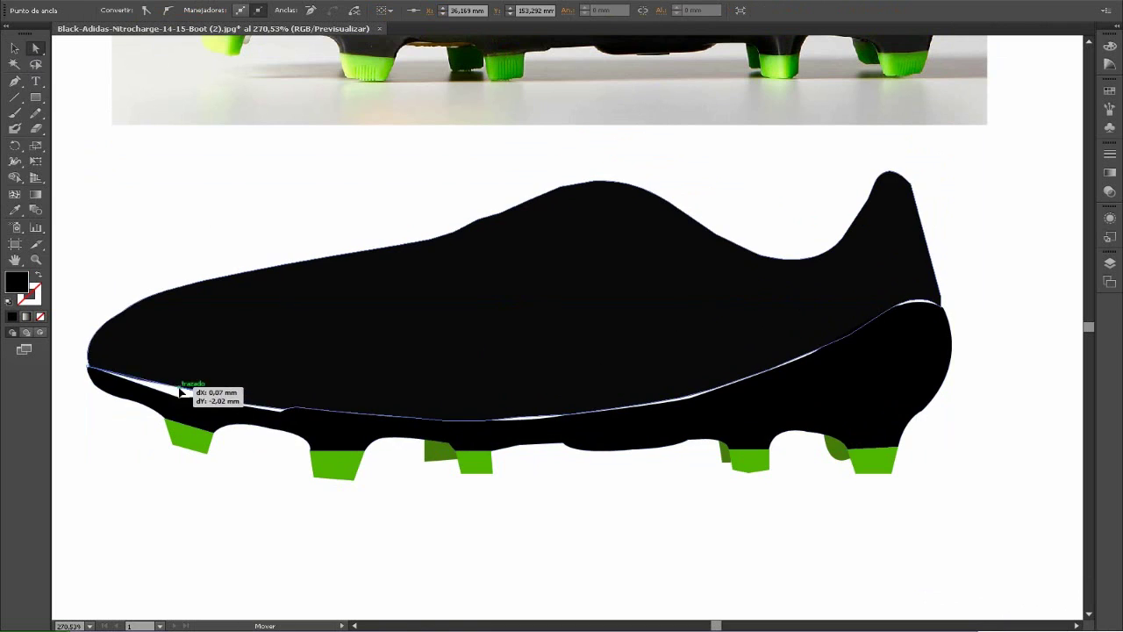
click(235, 405)
drag(237, 412, 233, 403)
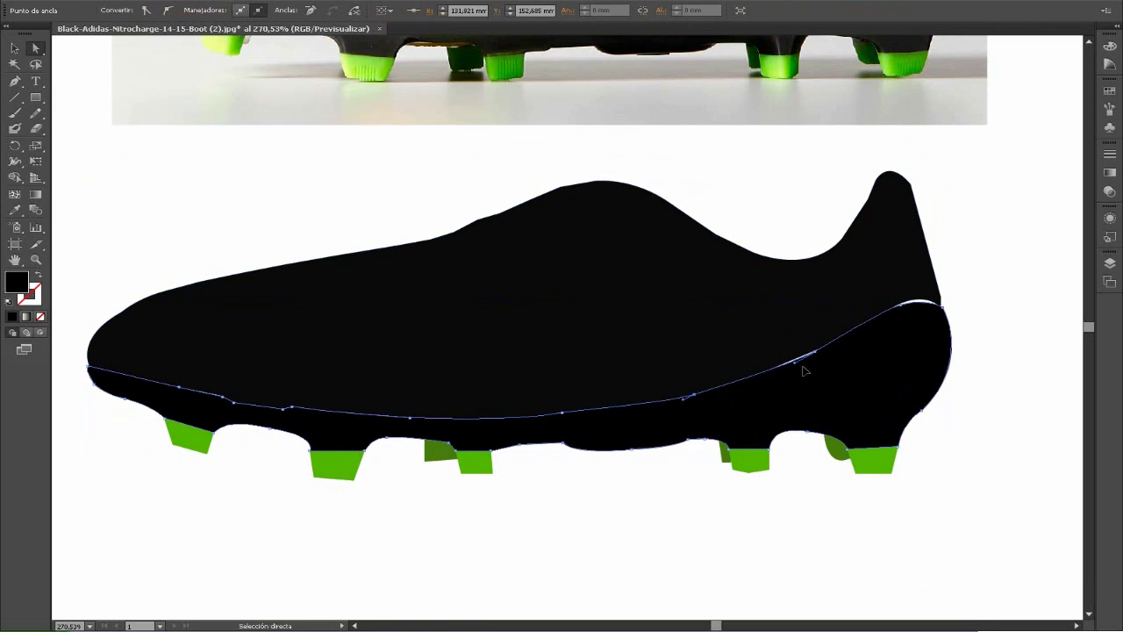
drag(807, 369, 814, 352)
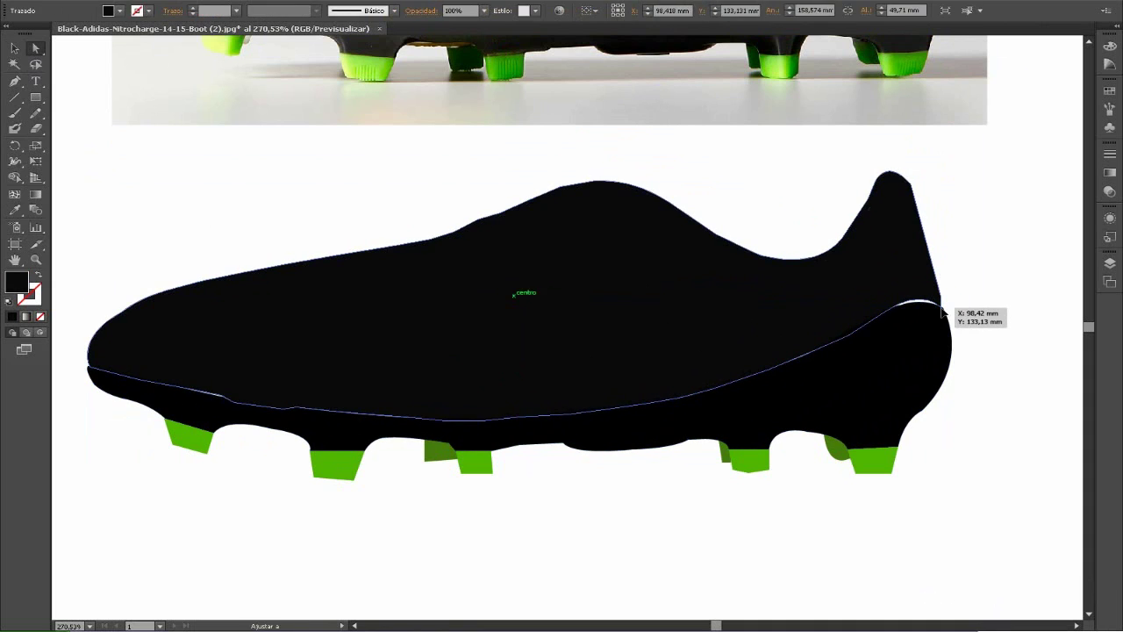
Reshape the upper's lower edge at the heel by moving its anchor points to overlap the sole.
click(942, 307)
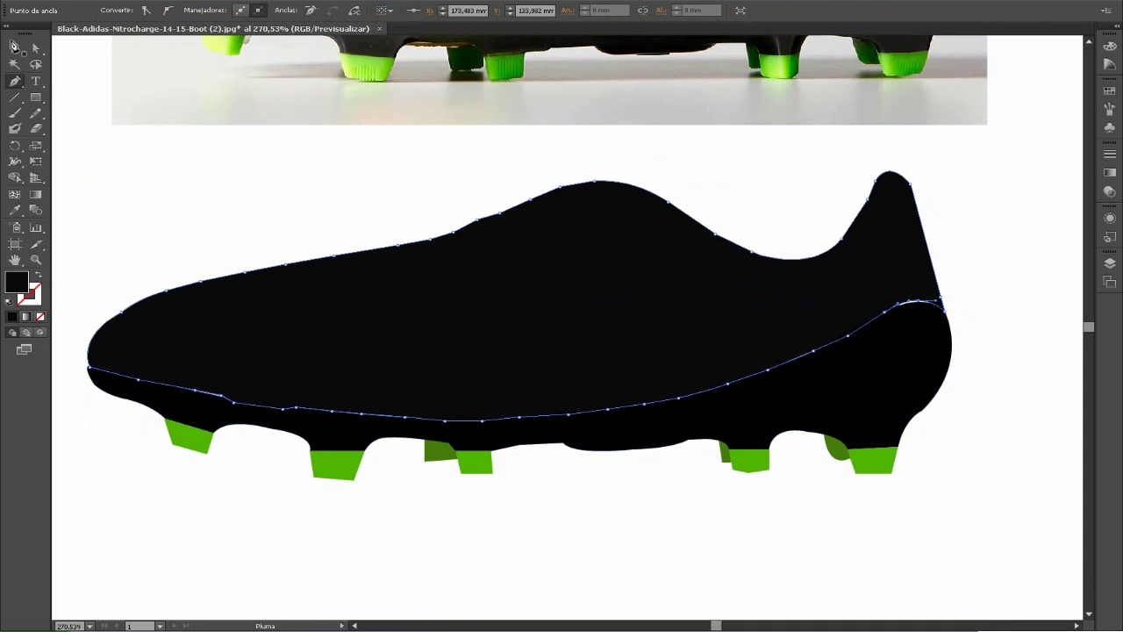
click(910, 303)
drag(813, 351, 817, 357)
click(817, 356)
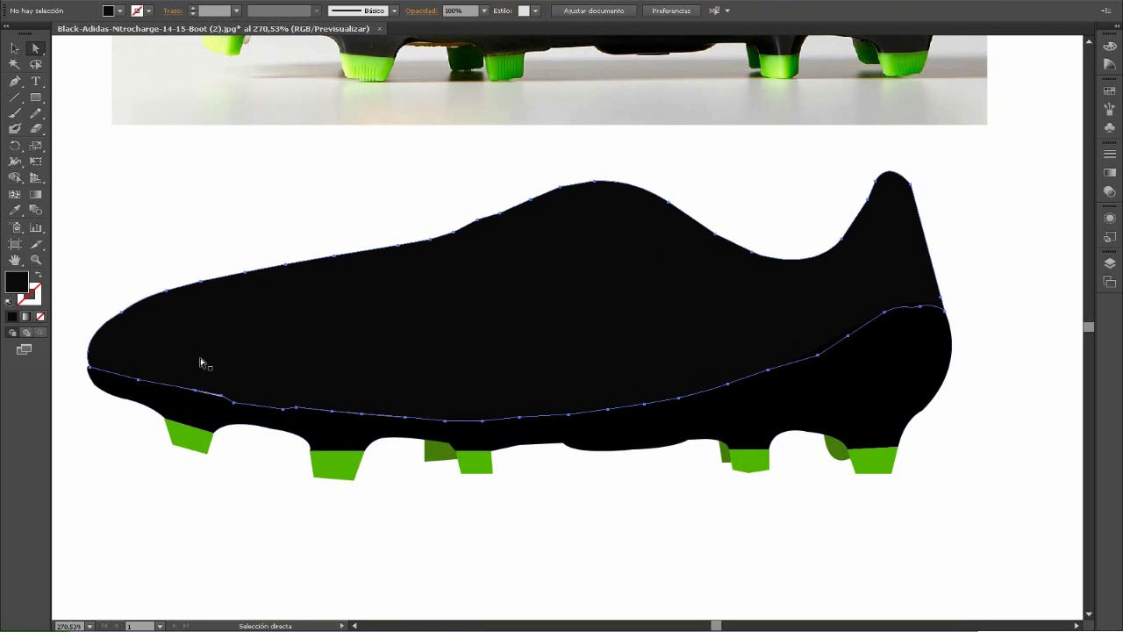
Move the anchor points on the upper's lower edge near the toe and midfoot down over the sole.
drag(234, 402, 233, 408)
drag(386, 416, 369, 426)
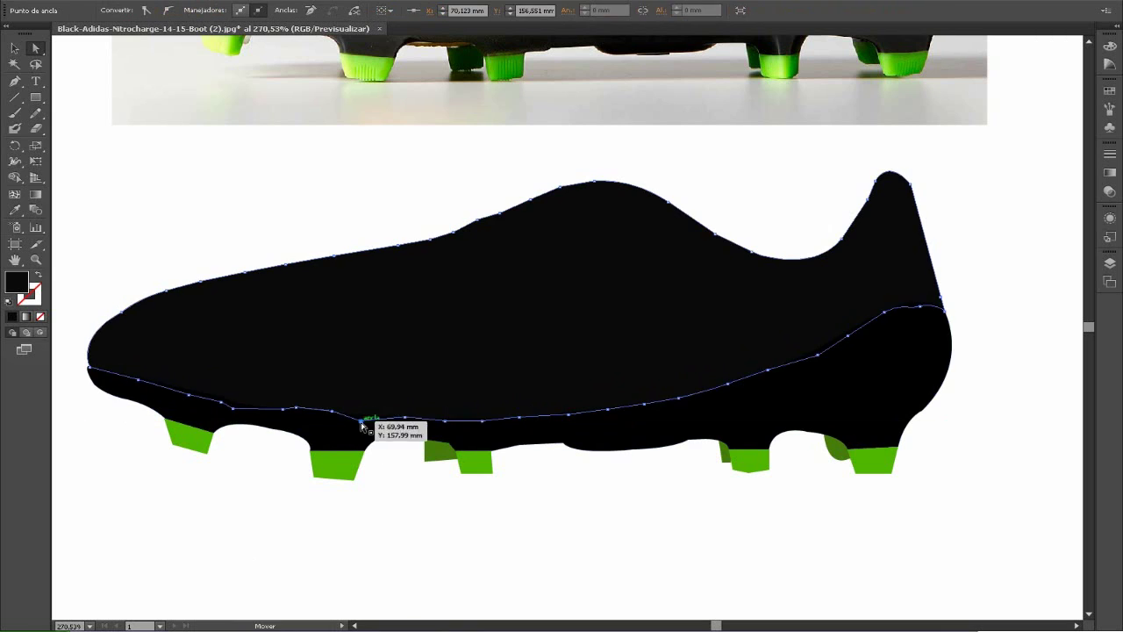
click(705, 356)
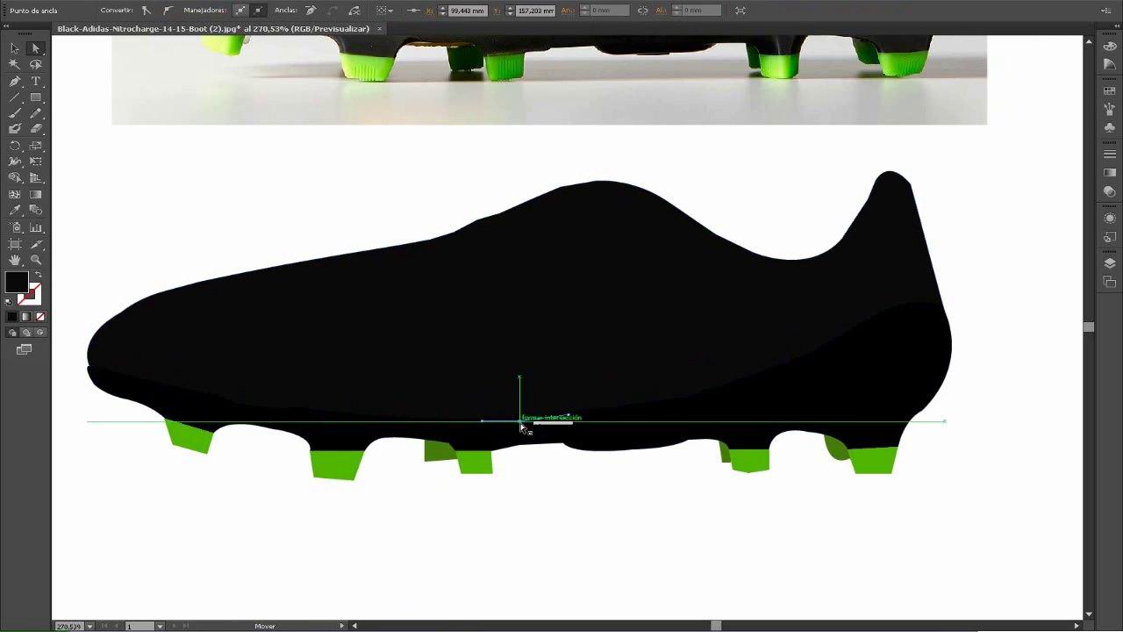
Adjust the bottom corners of the middle green stud to level its lower edge.
click(455, 479)
click(493, 474)
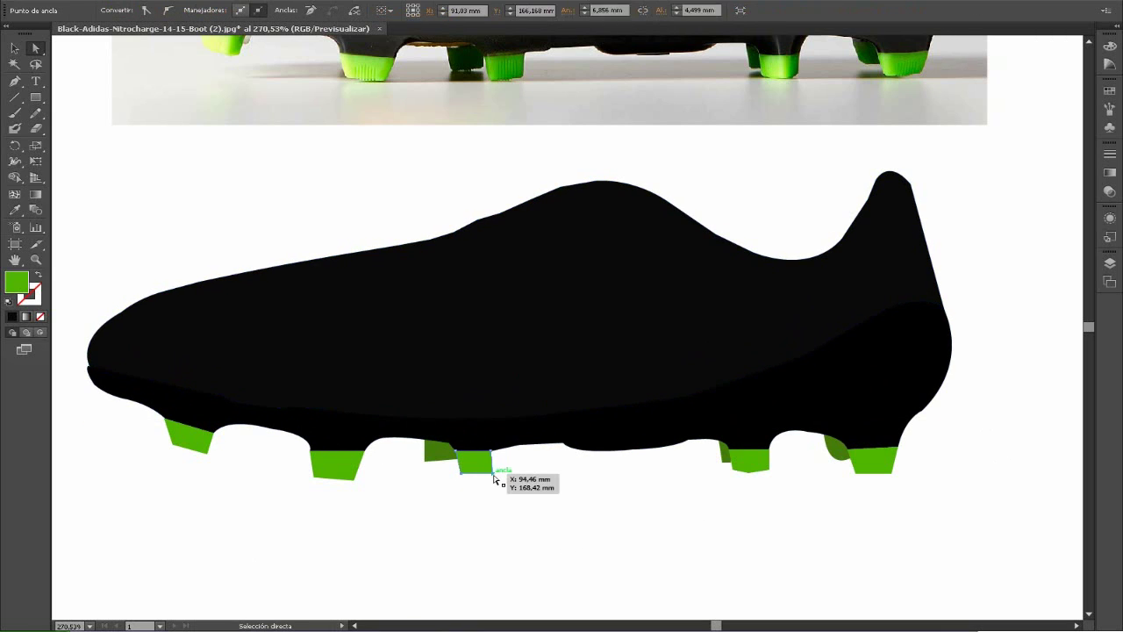
click(541, 509)
Trace the narrow collar trim along the photo's ankle opening, from the heel tab to the laces, as a closed Pen path.
scroll(865, 556, up, 6)
key(p)
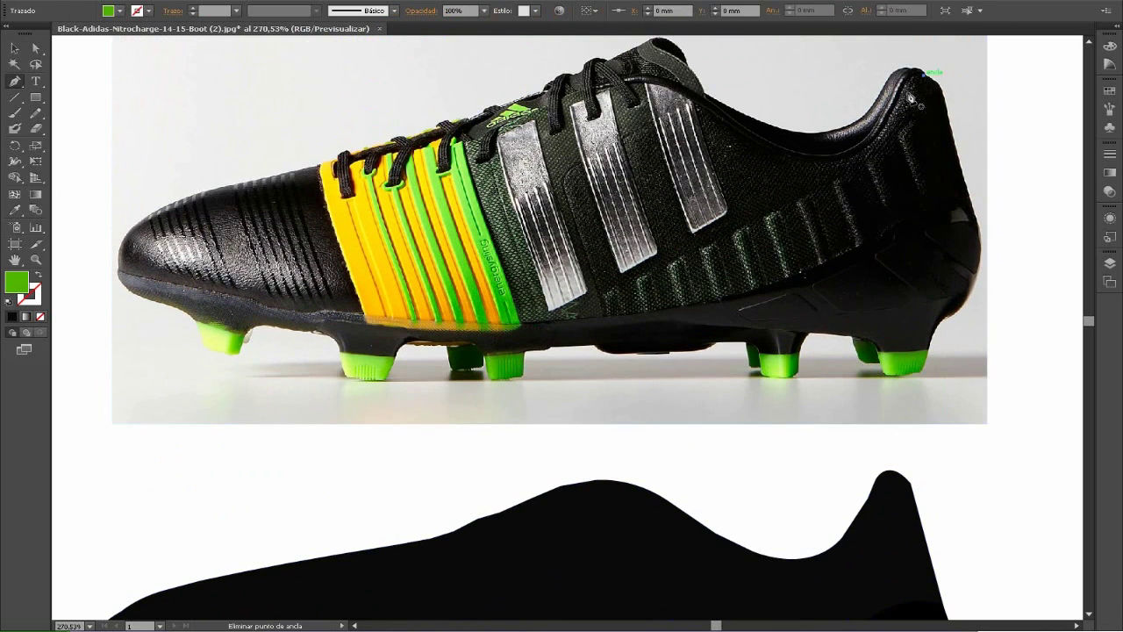
click(904, 92)
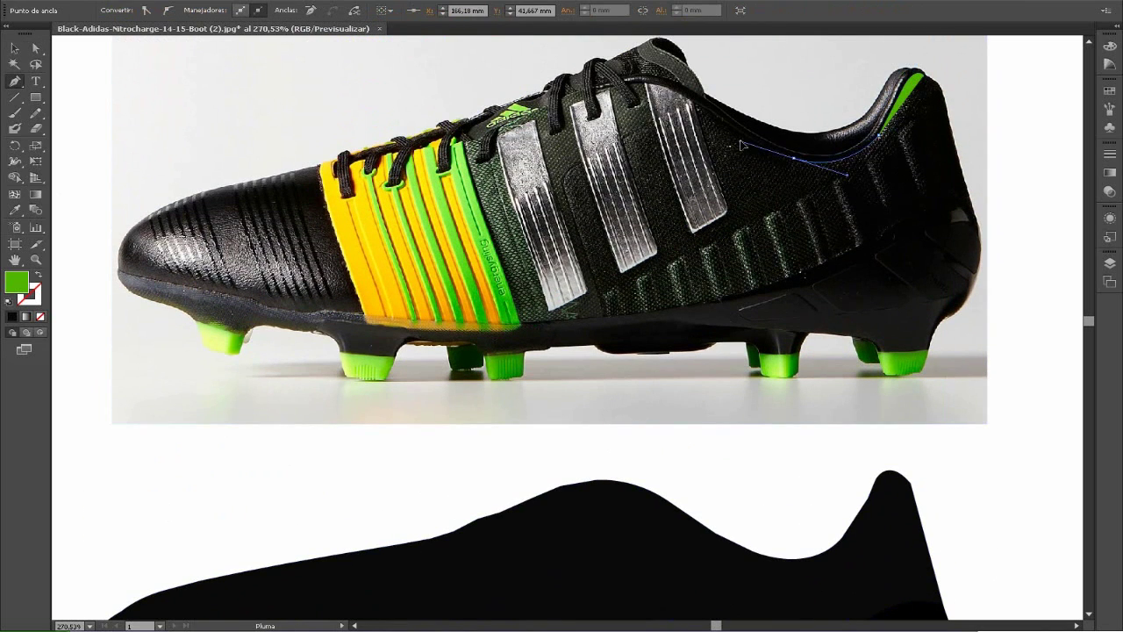
drag(741, 144, 739, 143)
drag(644, 81, 615, 85)
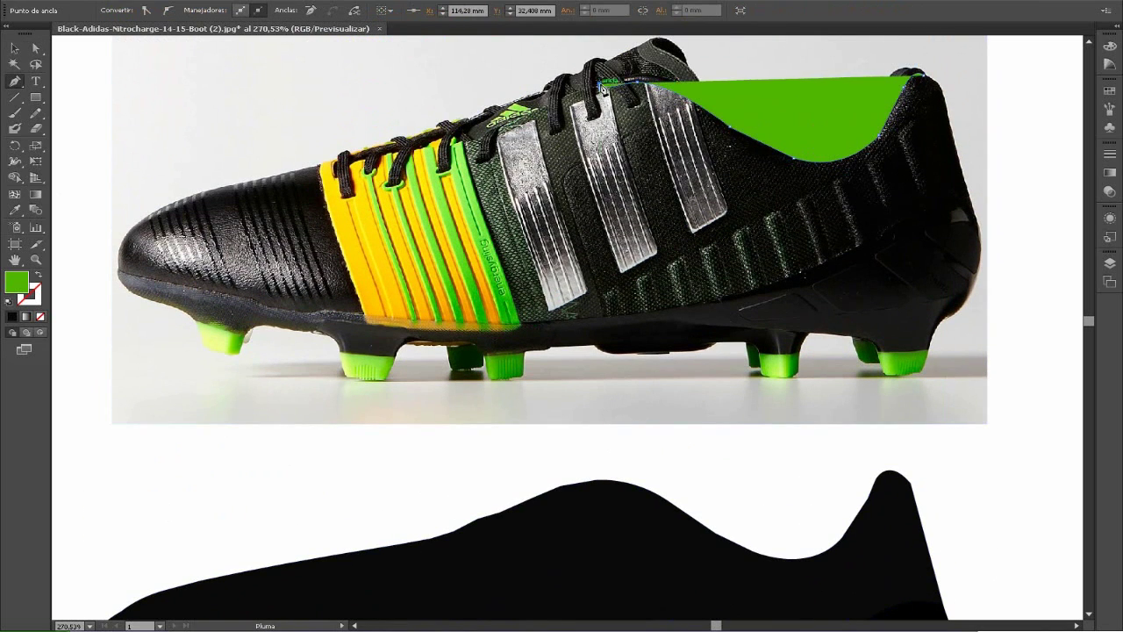
drag(690, 94, 672, 84)
key(shift+x)
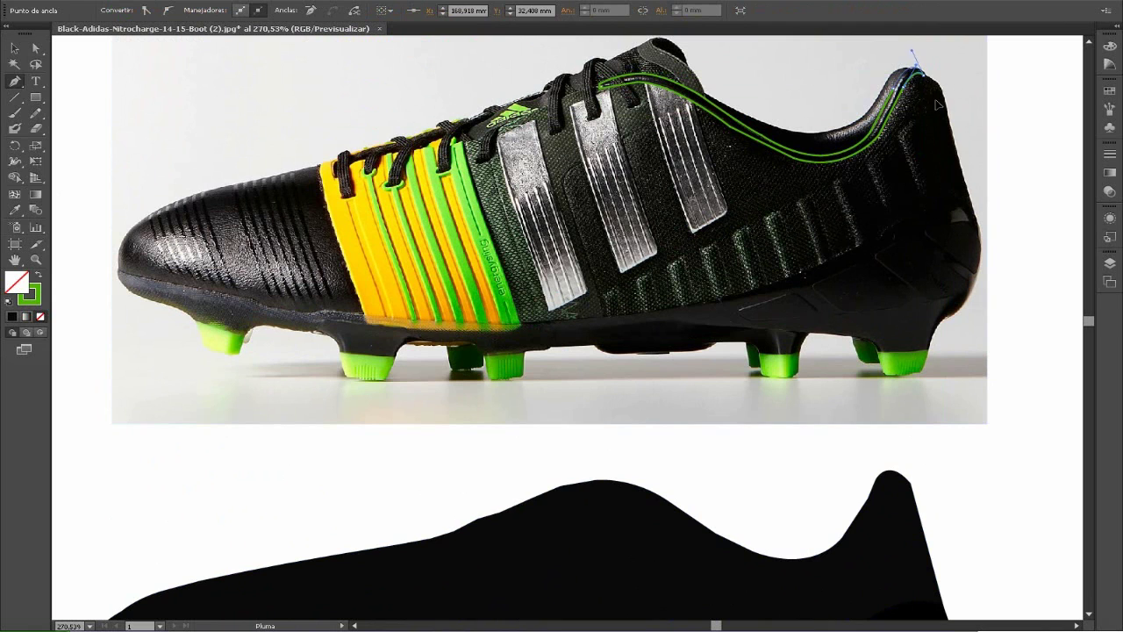
Fill the collar trim with black and move it onto the ankle opening of the drawn boot.
click(15, 48)
key(shift+x)
double_click(15, 281)
click(976, 110)
scroll(877, 175, down, 1)
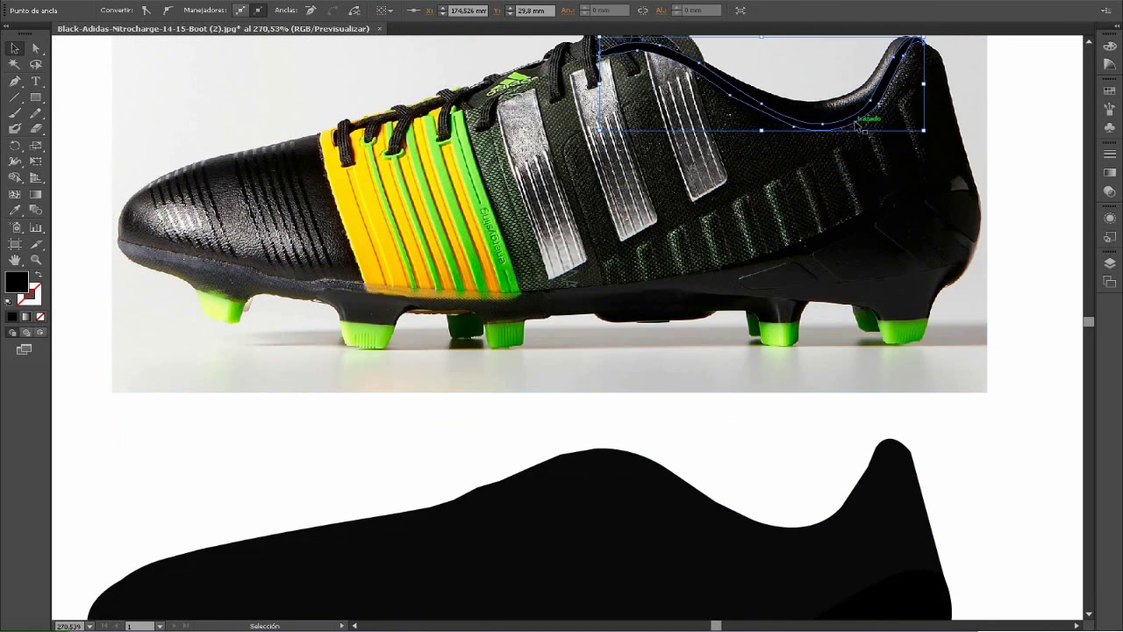
drag(855, 121, 825, 525)
scroll(1016, 335, down, 2)
click(707, 307)
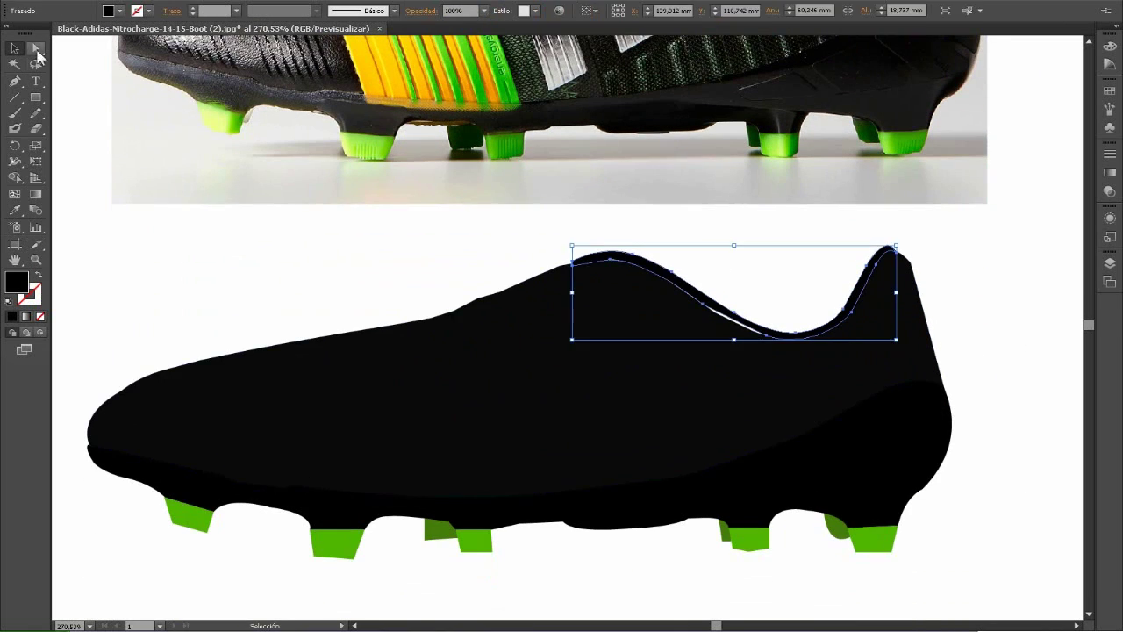
Adjust the anchor points on the collar trim's lower edge to close the white gap above the upper.
key(a)
click(766, 337)
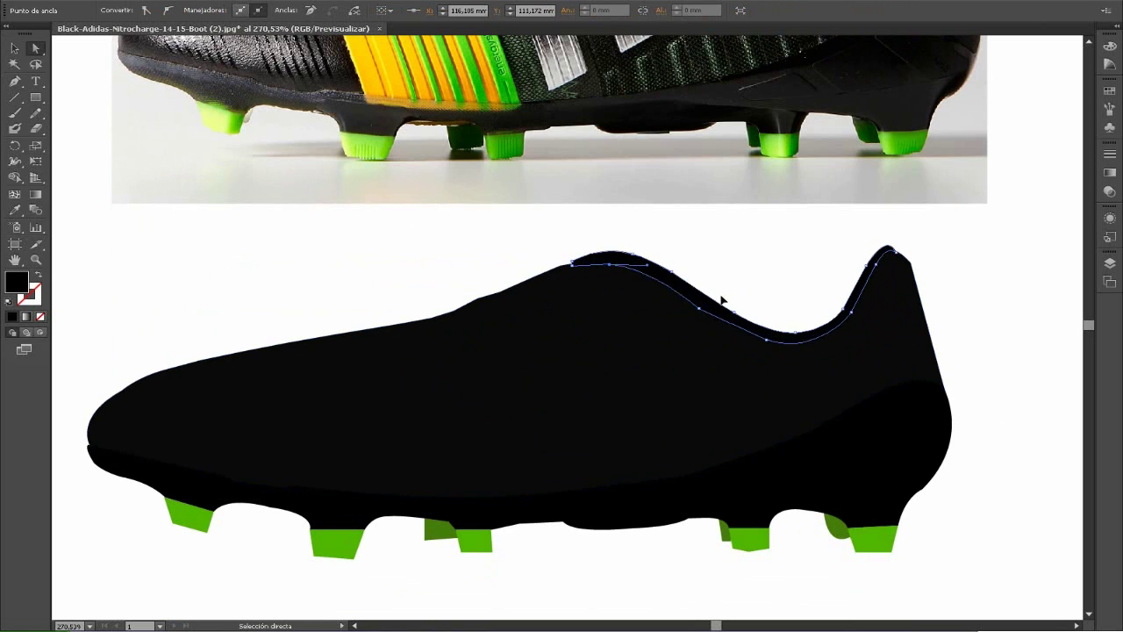
key(ctrl+shift+a)
right_click(770, 326)
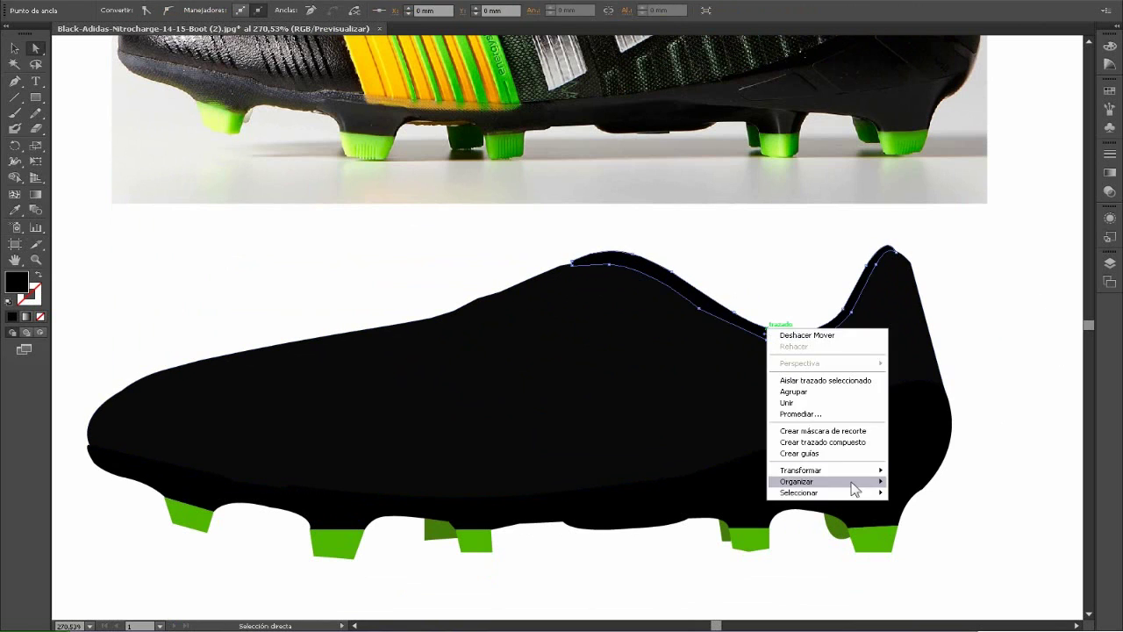
click(1018, 389)
Trace the tongue and lacing area above the photo's upper as a closed Pen shape.
scroll(1005, 369, up, 2)
scroll(1006, 369, up, 2)
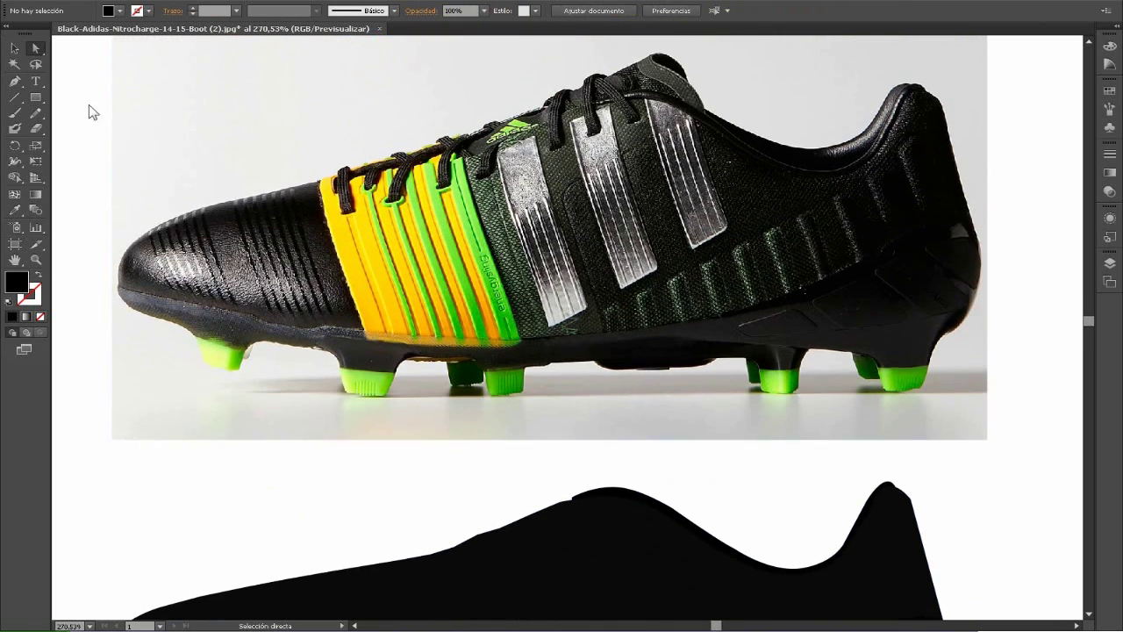
click(708, 117)
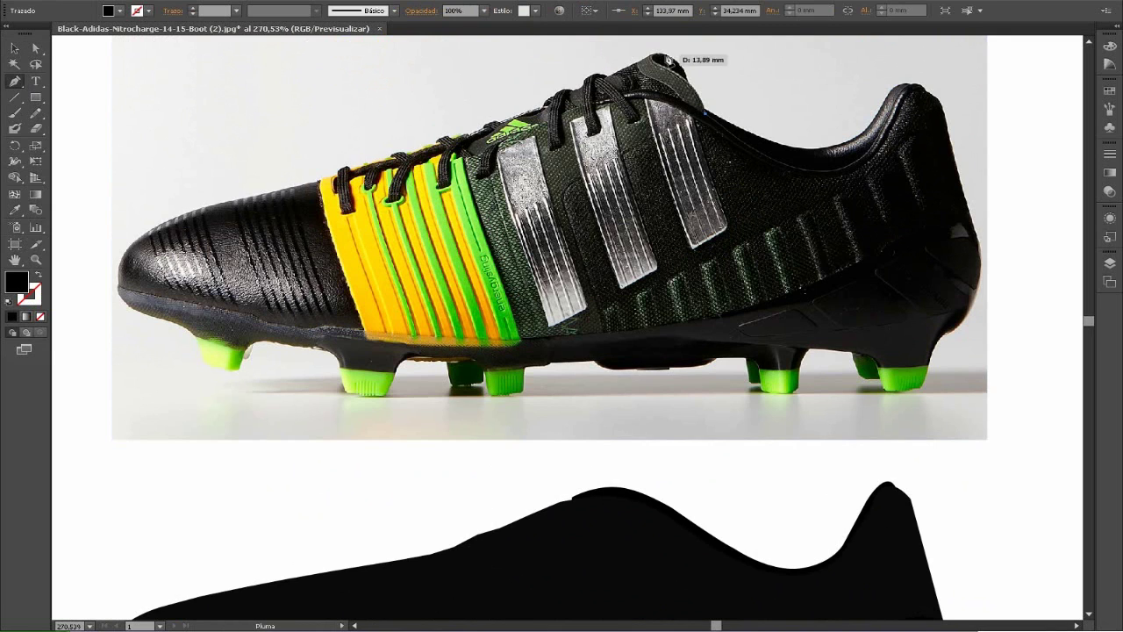
scroll(667, 59, up, 1)
drag(661, 131, 96, 130)
Move the tongue shape onto the drawn boot and send it behind the upper.
click(15, 47)
scroll(582, 263, down, 2)
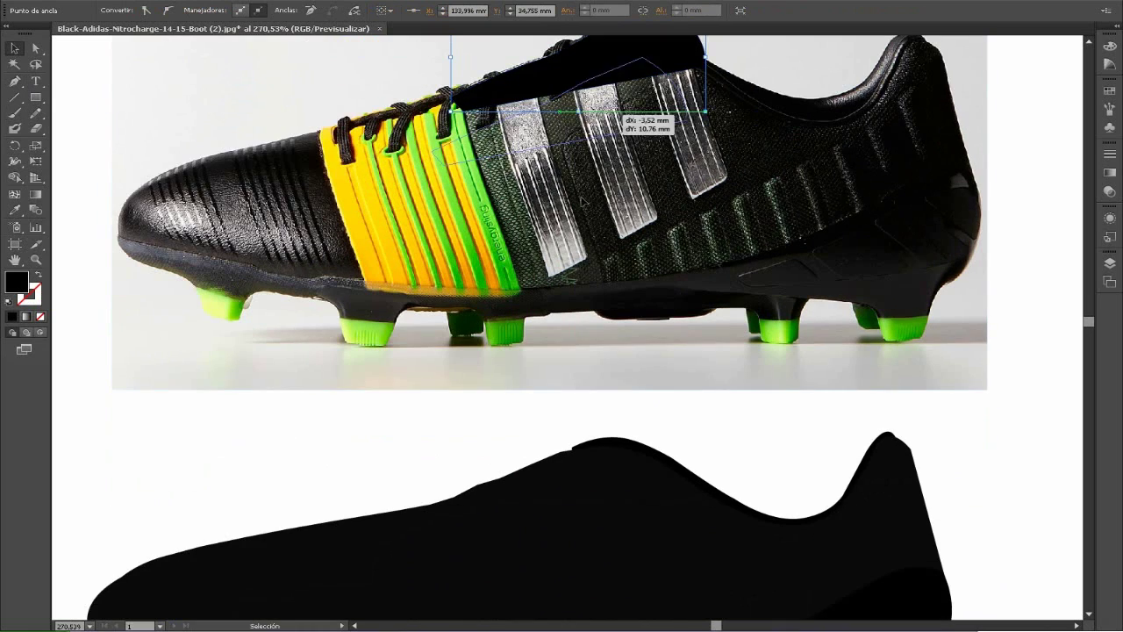
drag(582, 100, 567, 471)
scroll(615, 395, down, 2)
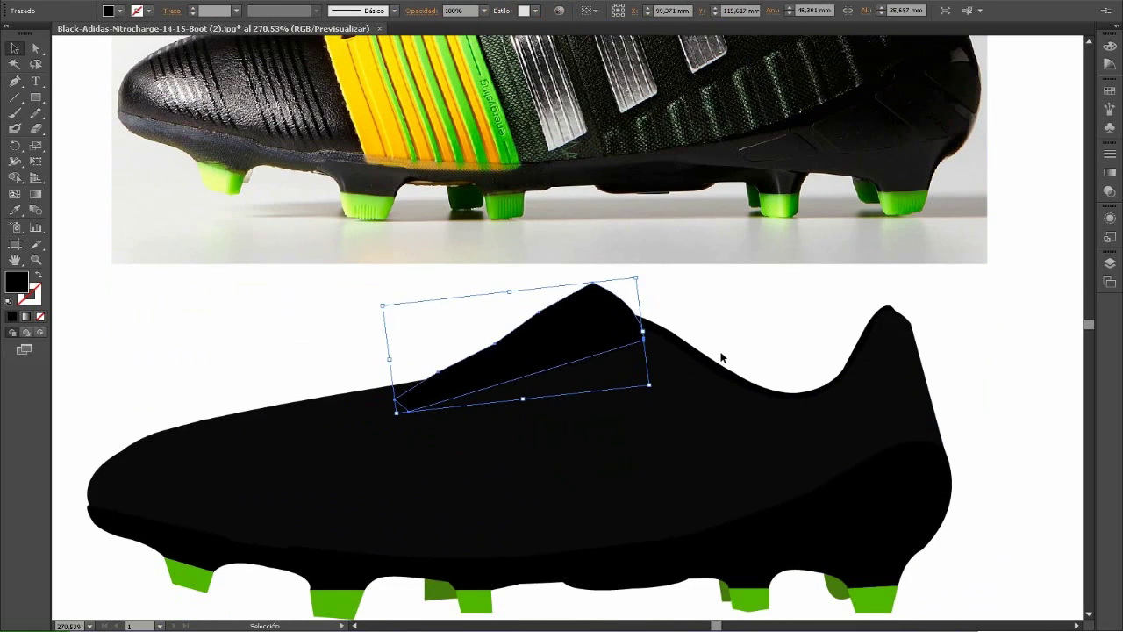
right_click(650, 285)
mouse_move(664, 459)
click(727, 494)
click(987, 353)
Trace the rear Adidas stripe in the photo as a closed four-sided shape.
scroll(998, 348, up, 3)
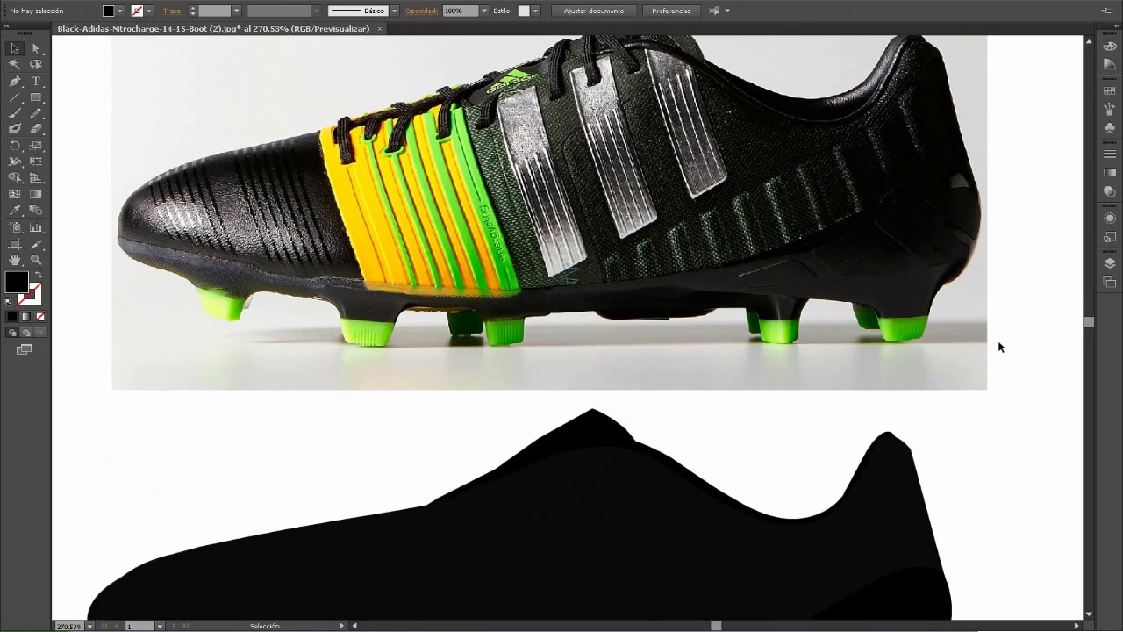
click(17, 82)
click(693, 160)
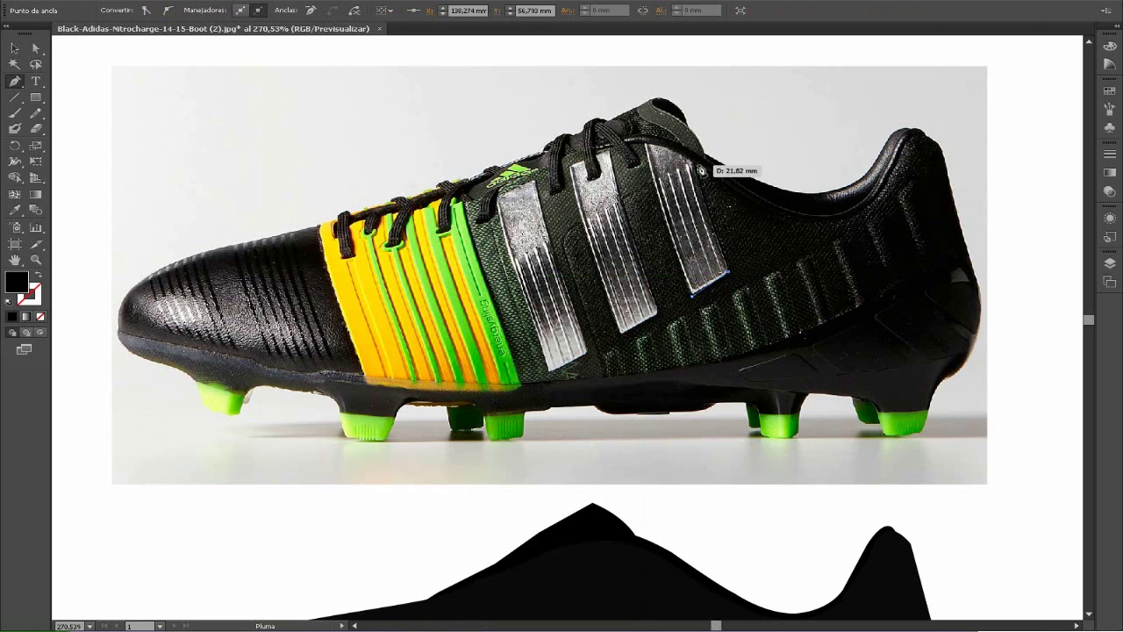
click(728, 274)
click(693, 296)
click(645, 138)
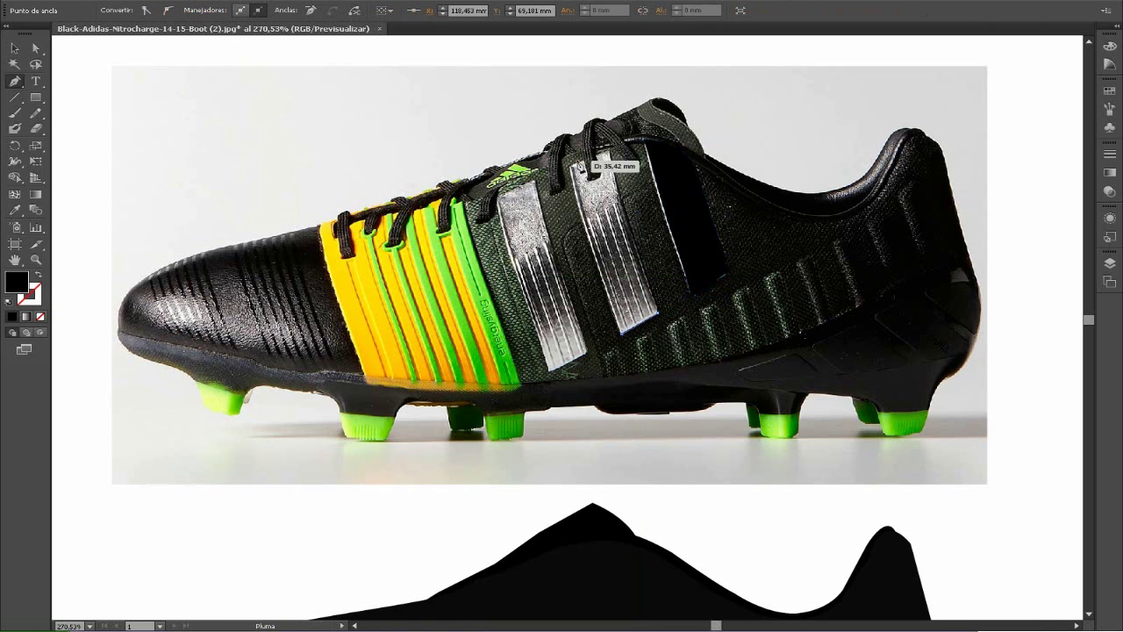
Trace the middle Adidas stripe in the photo as a closed four-sided shape.
click(621, 333)
click(568, 165)
click(608, 147)
click(657, 313)
click(621, 334)
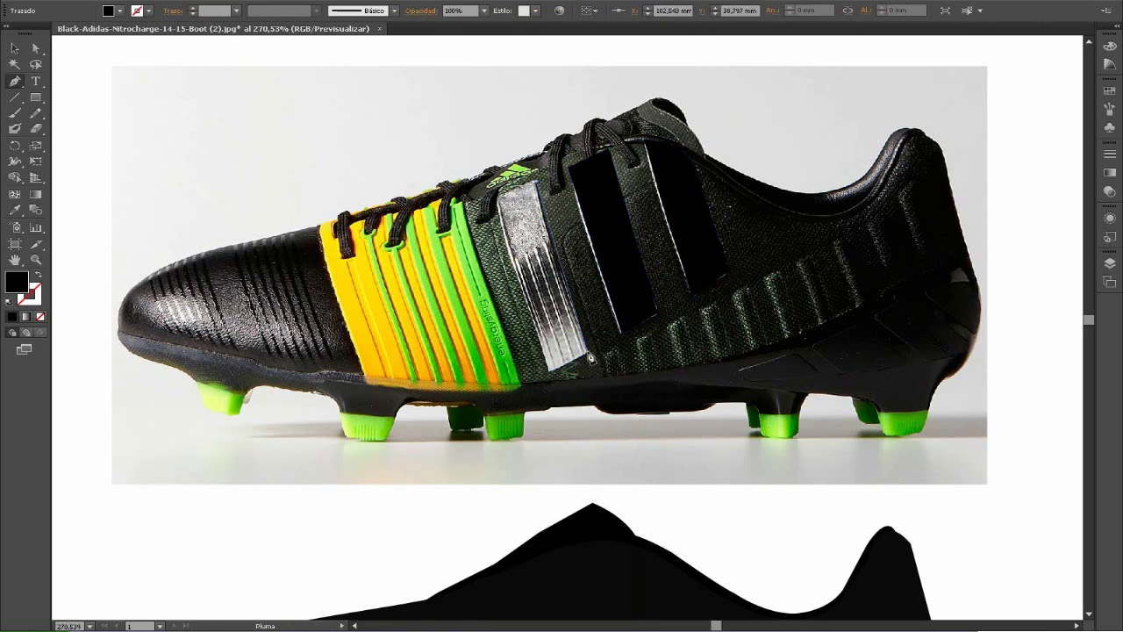
Trace the front Adidas stripe in the photo as a closed four-sided shape.
click(548, 371)
click(498, 195)
click(537, 182)
click(586, 358)
click(549, 371)
Select the three traced Adidas stripes together and fill them with white.
key(v)
click(684, 219)
shift+click(621, 242)
shift+click(541, 277)
double_click(16, 281)
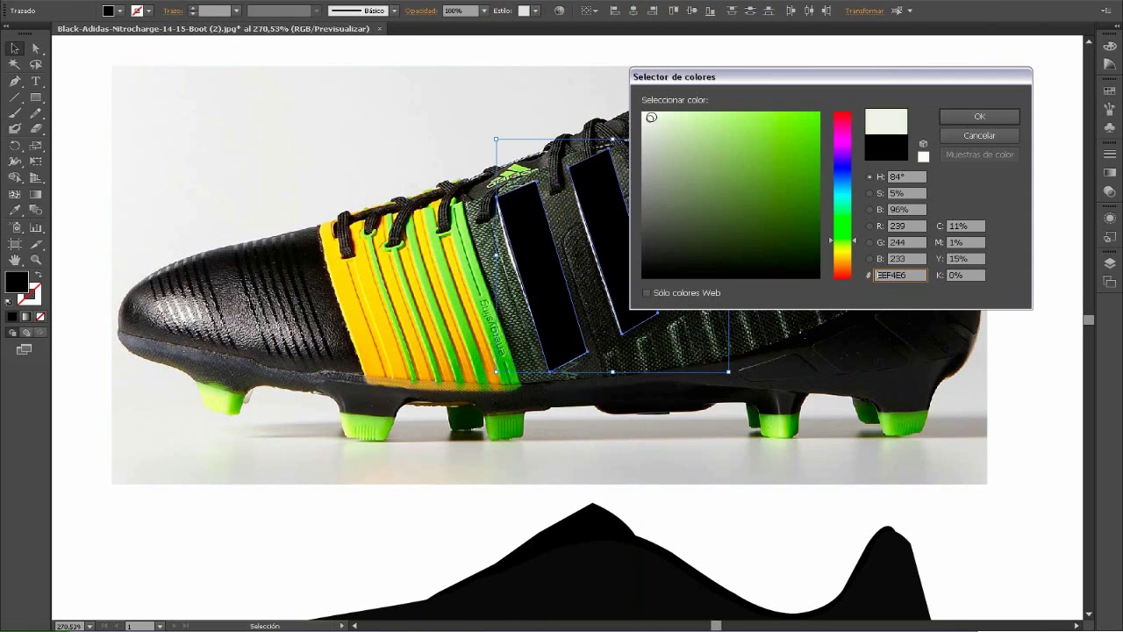
click(647, 115)
click(974, 114)
Move the three white stripes onto the midfoot of the drawn boot's upper.
drag(614, 237, 570, 432)
key(shift+Right)
click(996, 403)
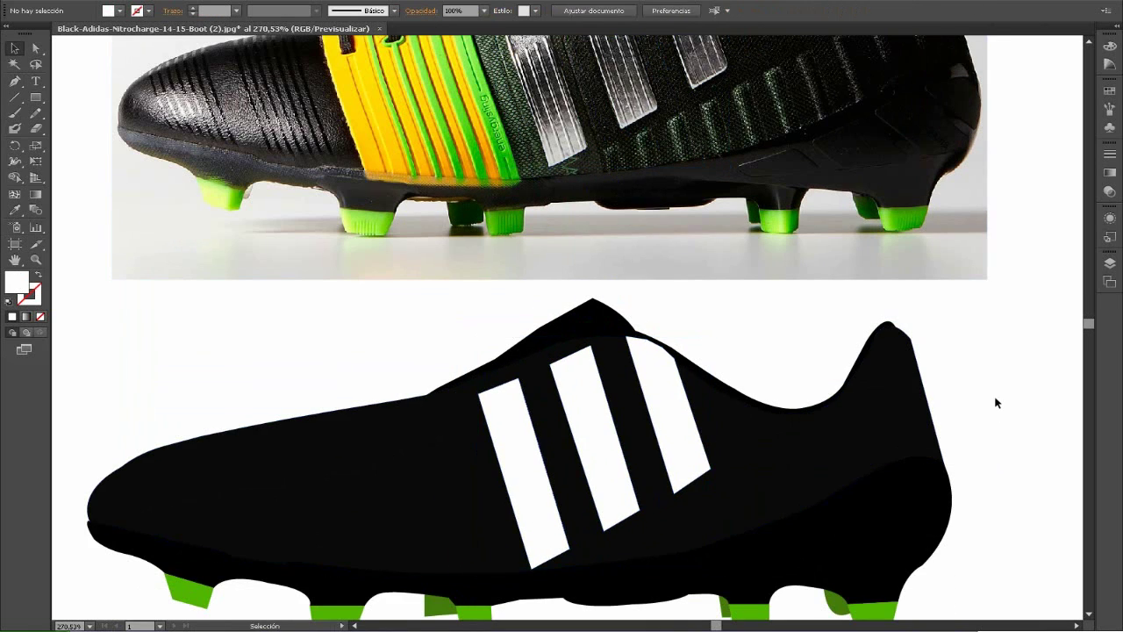
click(517, 471)
click(1042, 416)
Trace the lace segments above the stripes and beside the green band in the photo as separate closed shapes.
scroll(1056, 413, up, 4)
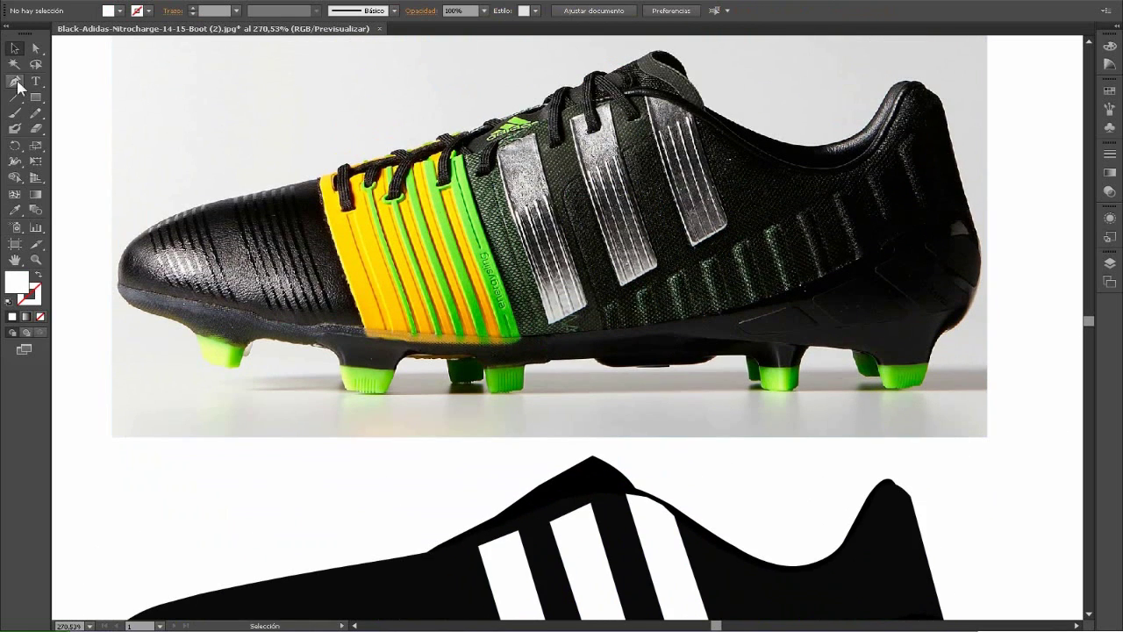
drag(634, 118, 608, 79)
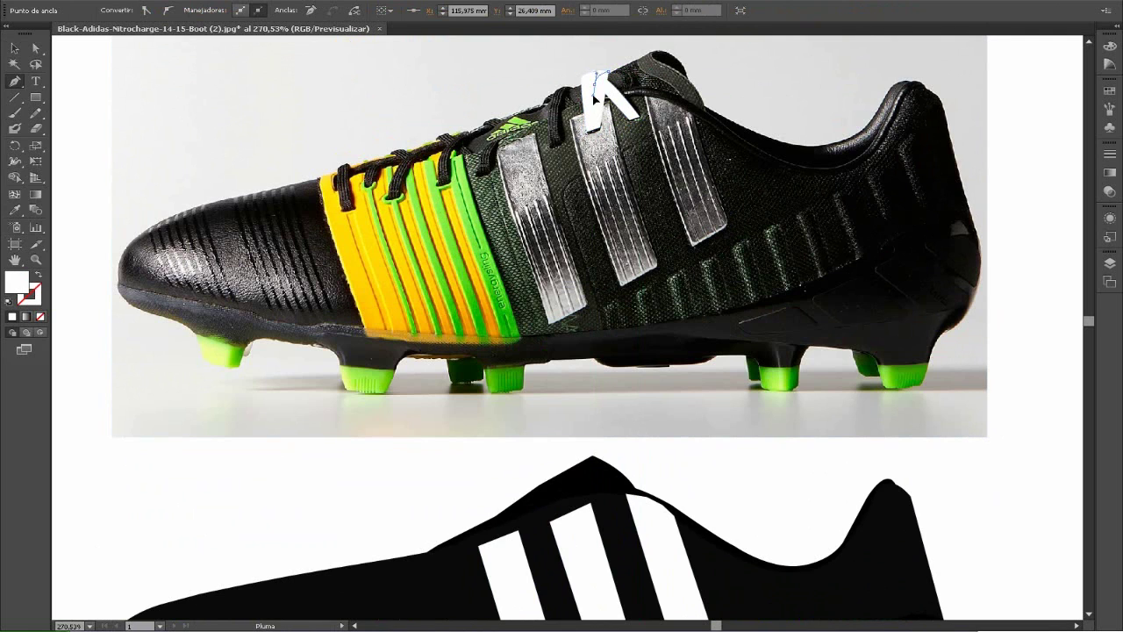
drag(551, 118, 553, 94)
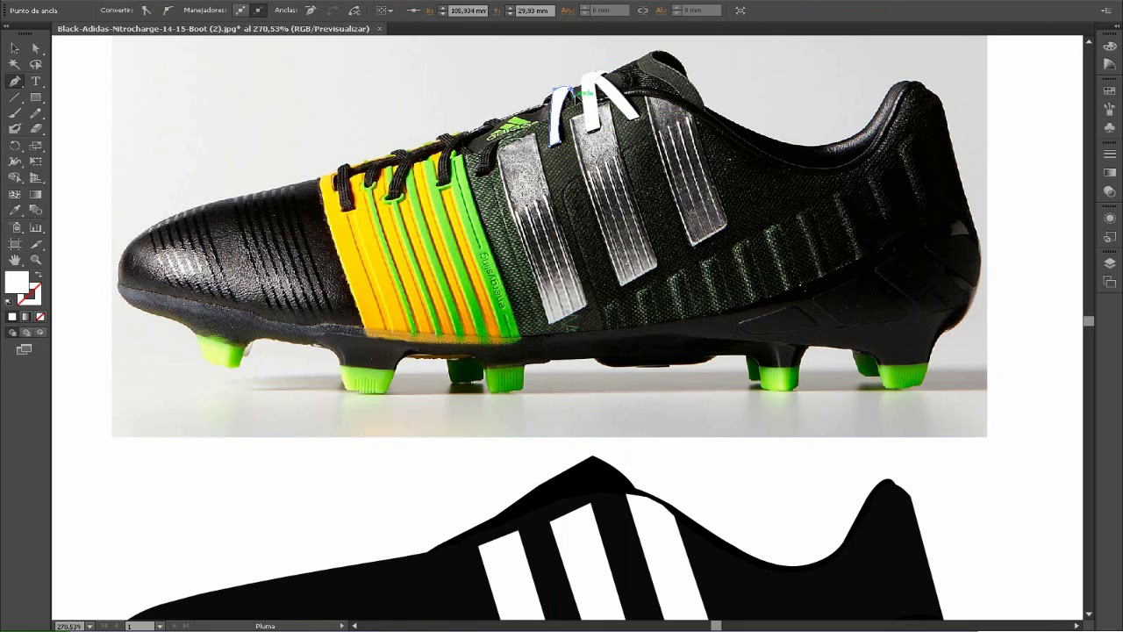
click(481, 180)
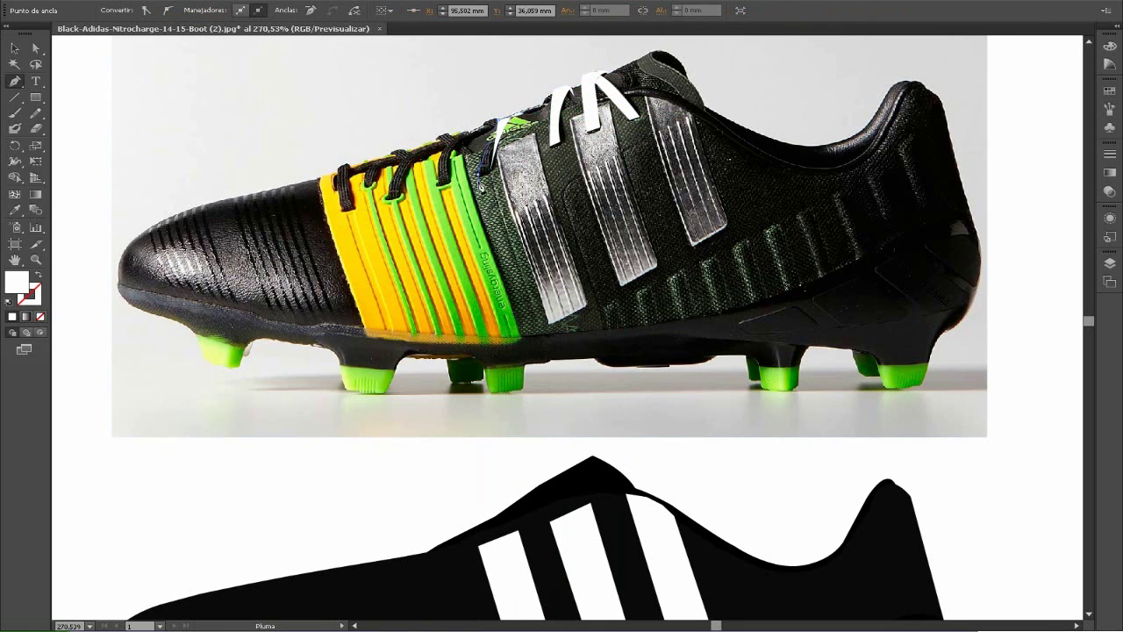
drag(483, 134, 487, 130)
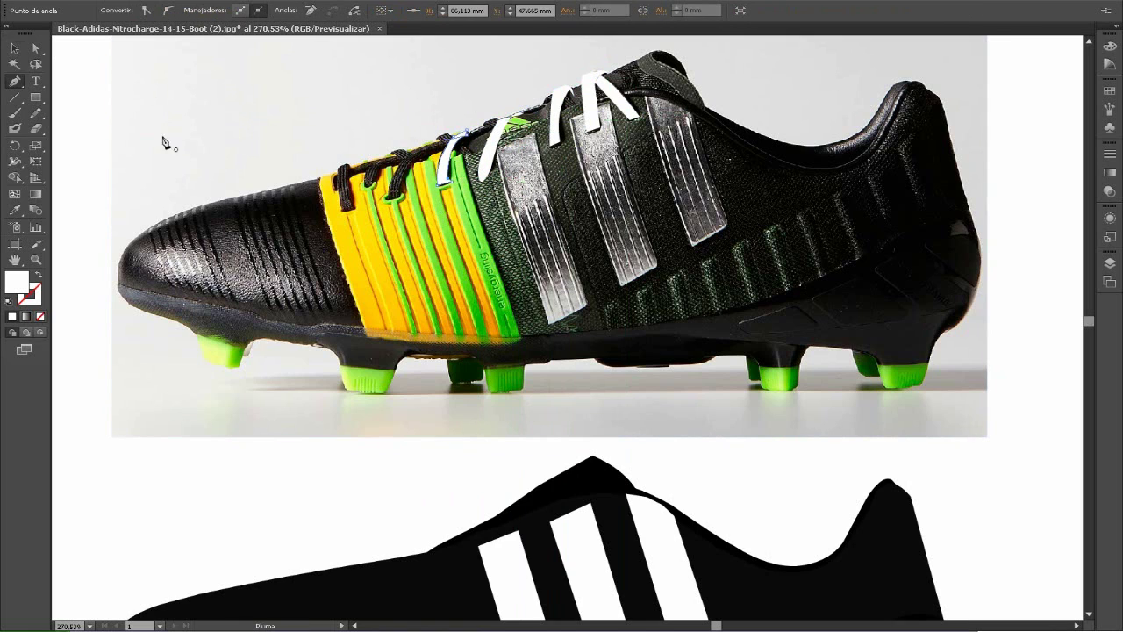
Move the lace shapes together onto the drawn boot's lacing area and fill them with black.
click(630, 107)
drag(654, 63, 426, 480)
scroll(425, 481, down, 3)
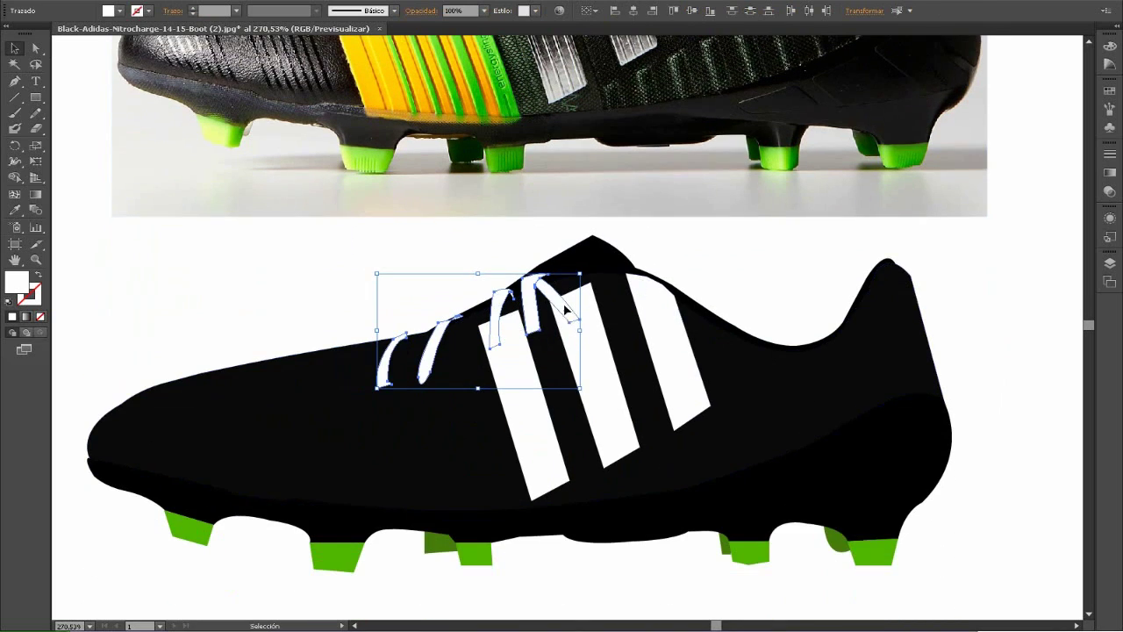
double_click(15, 282)
click(667, 276)
click(980, 118)
click(993, 317)
Trace the yellow and green forefoot panel in the photo as one closed shape with a curved top edge.
scroll(995, 323, up, 3)
scroll(995, 323, up, 2)
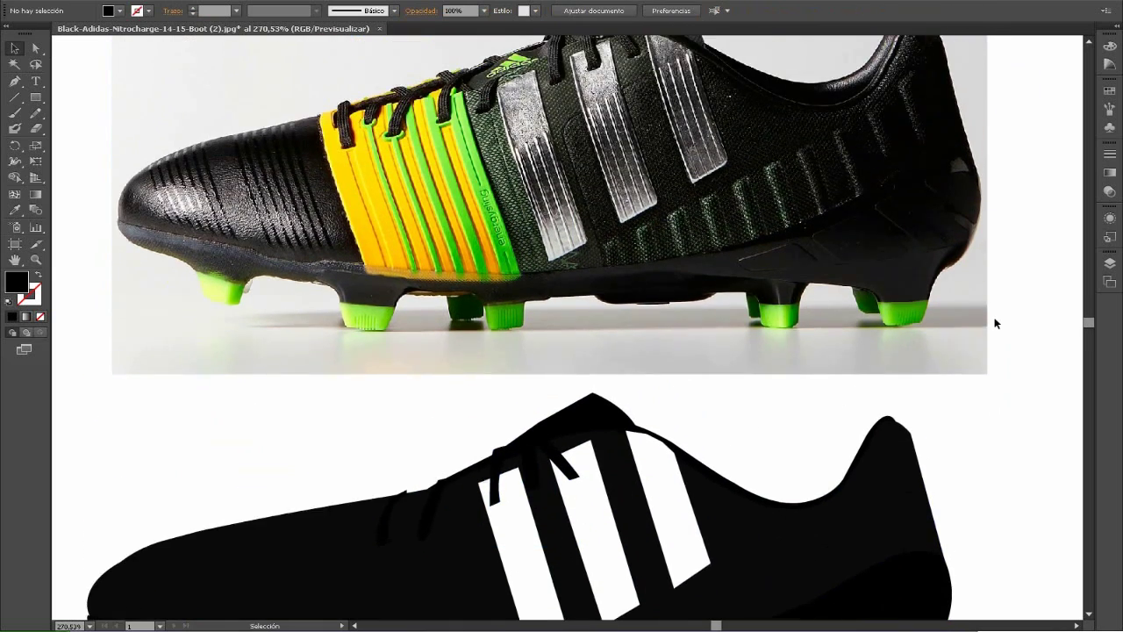
scroll(995, 324, down, 1)
scroll(995, 325, up, 2)
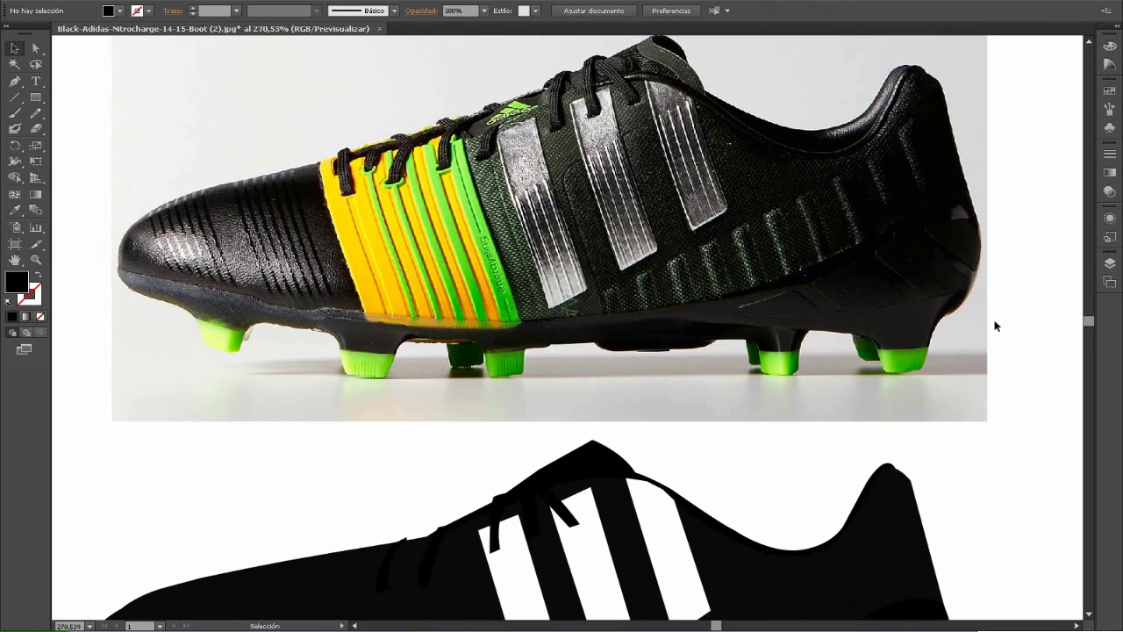
click(15, 81)
click(364, 309)
click(520, 324)
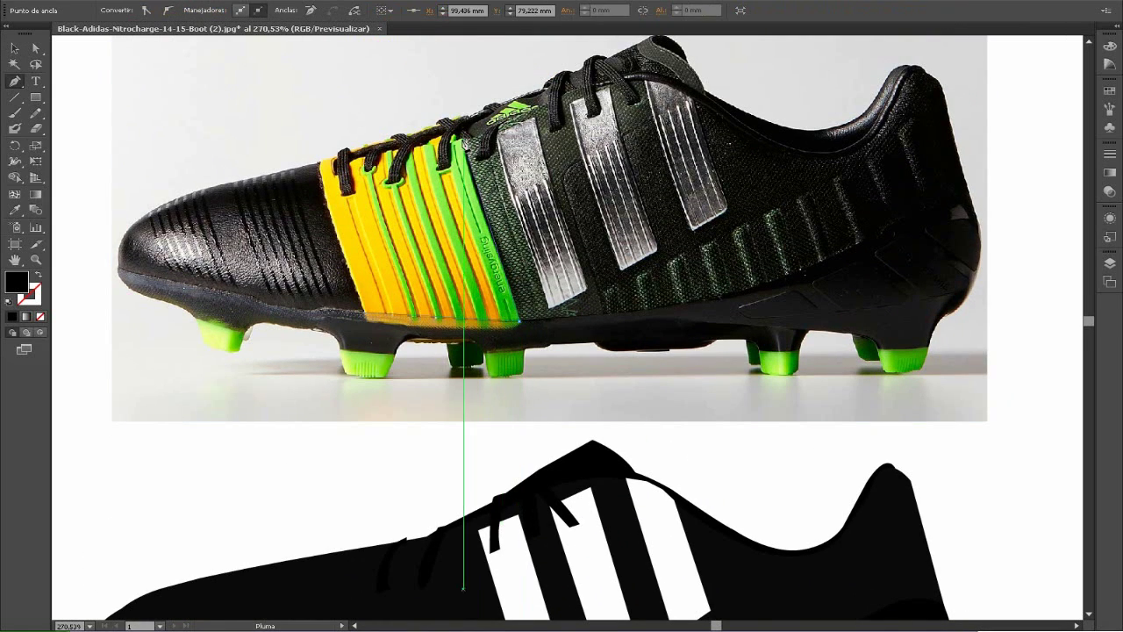
click(466, 144)
drag(321, 174, 289, 202)
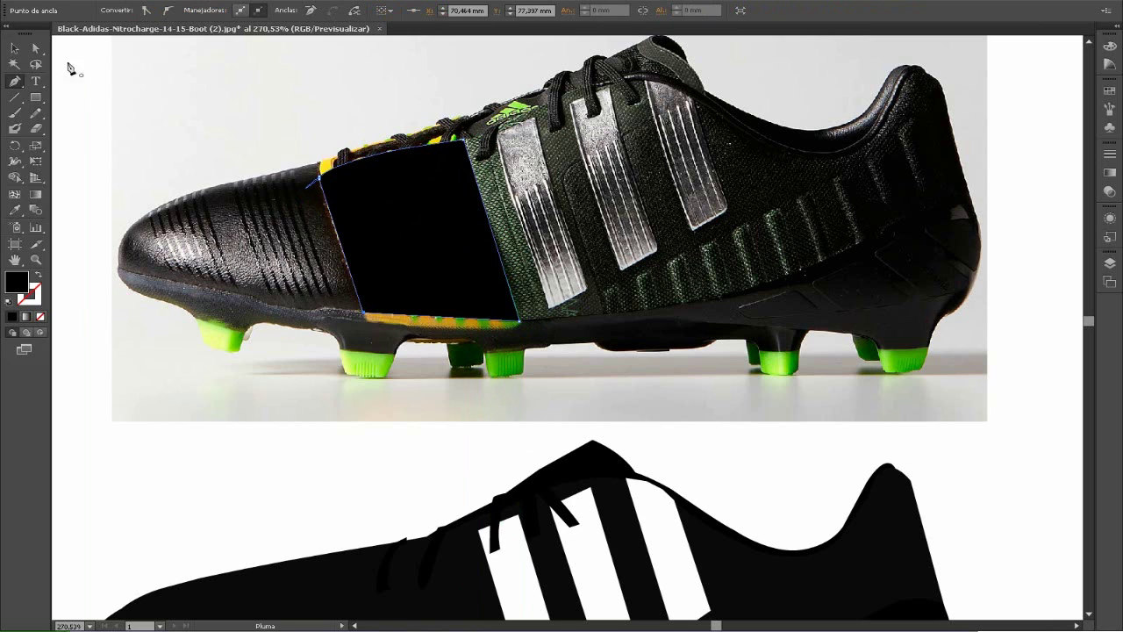
Fill the forefoot panel with the yellow sampled from the photo.
key(v)
drag(419, 228, 275, 214)
key(i)
click(351, 189)
Move the yellow panel onto the drawn boot's forefoot and straighten its top edge.
scroll(295, 176, down, 3)
key(v)
drag(291, 137, 441, 557)
scroll(233, 318, down, 1)
key(p)
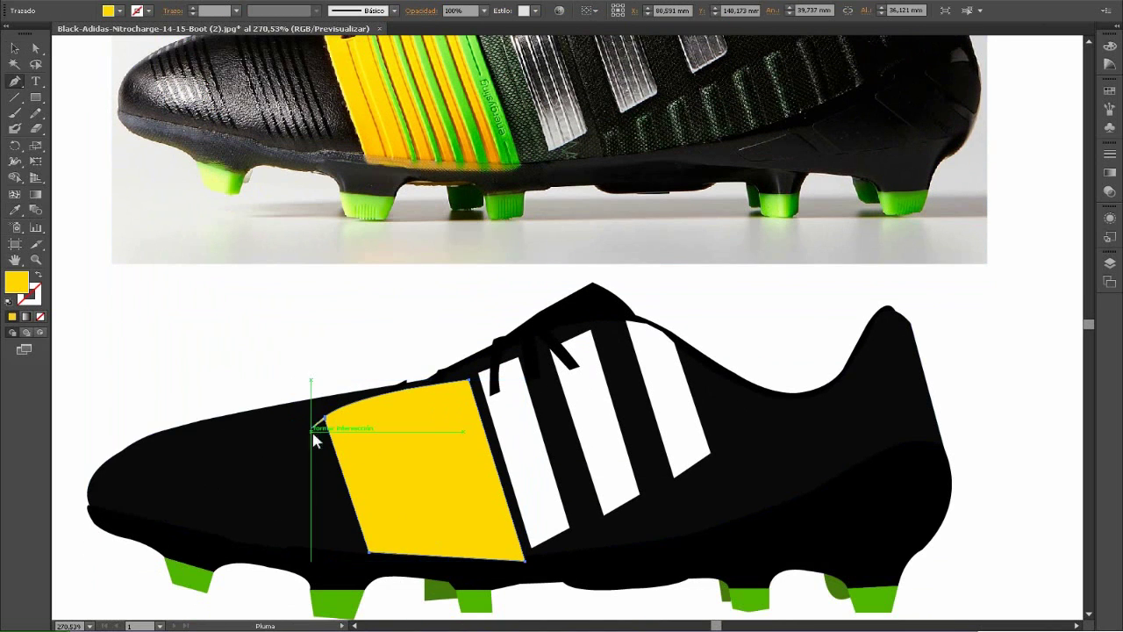
key(ctrl+shift+a)
key(v)
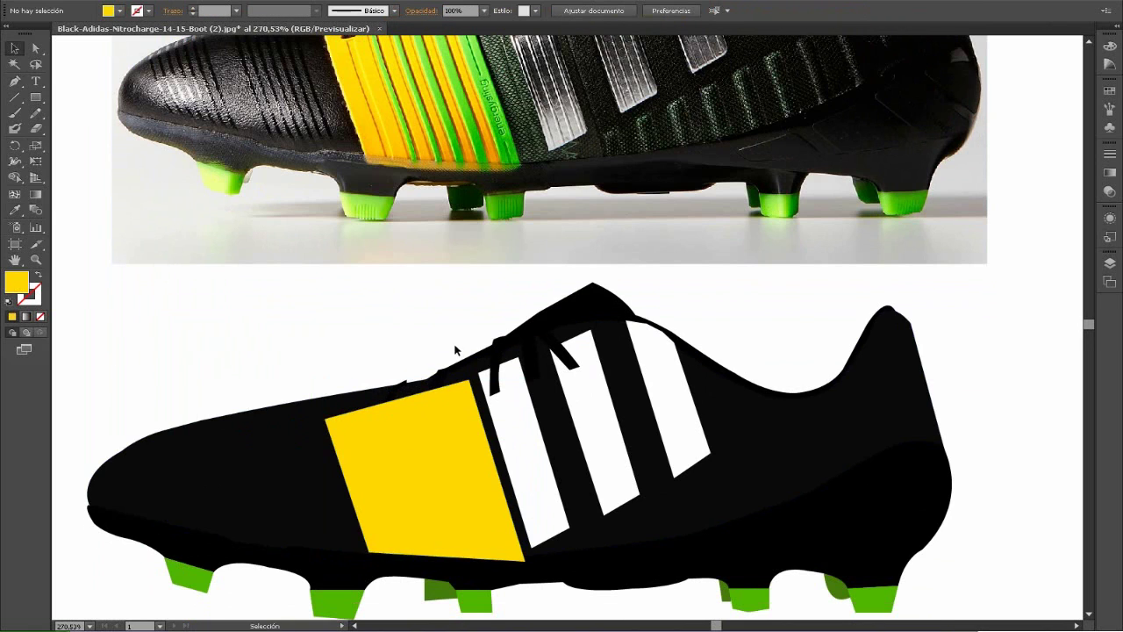
Trace the five slanted green stripes of the photo's forefoot panel as separate closed shapes with the Pen tool.
scroll(454, 351, up, 3)
key(p)
click(517, 324)
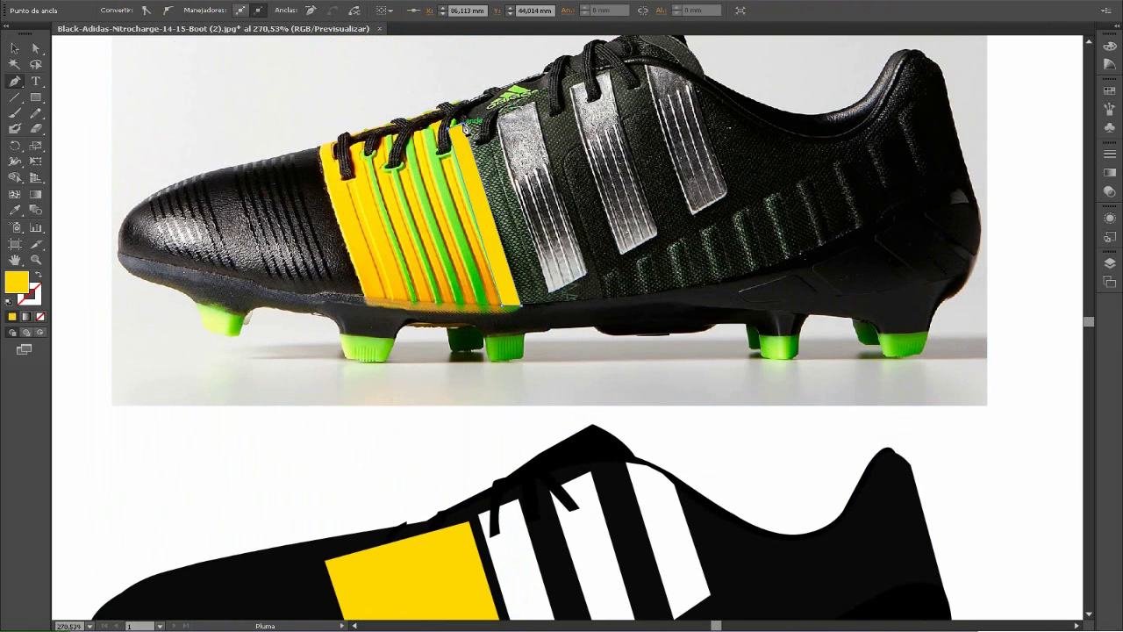
click(489, 309)
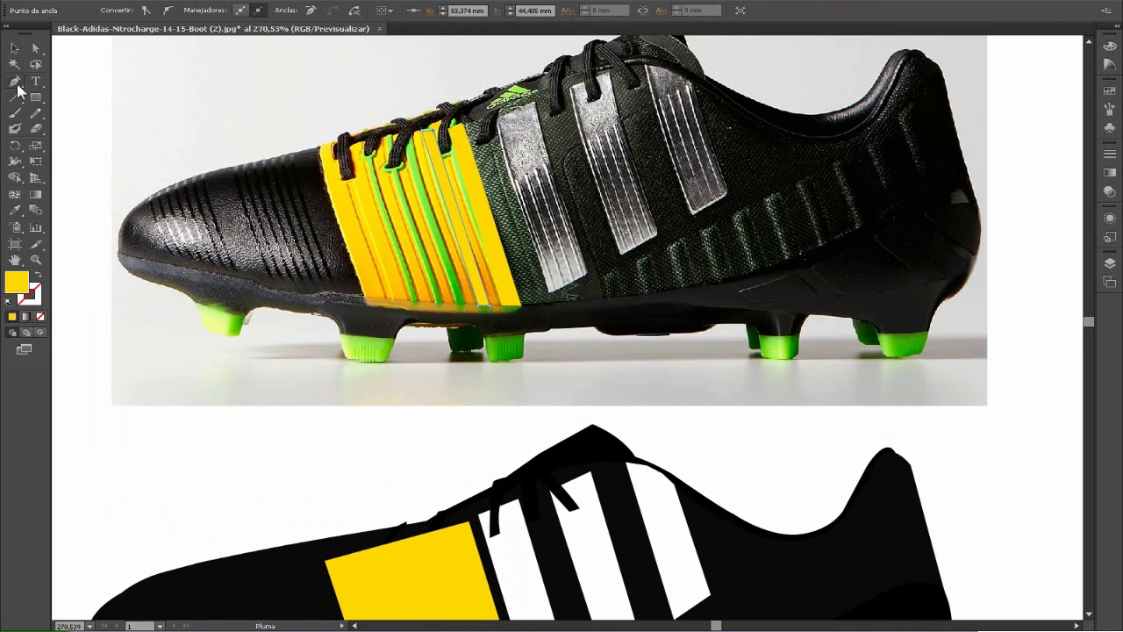
click(16, 82)
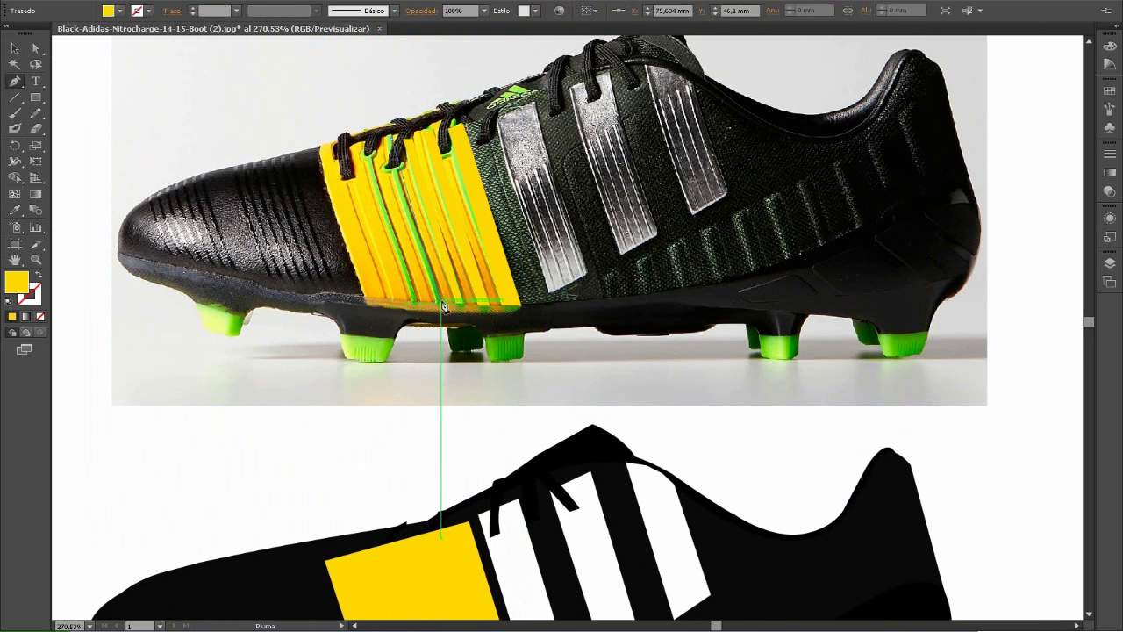
click(390, 146)
click(16, 81)
click(374, 159)
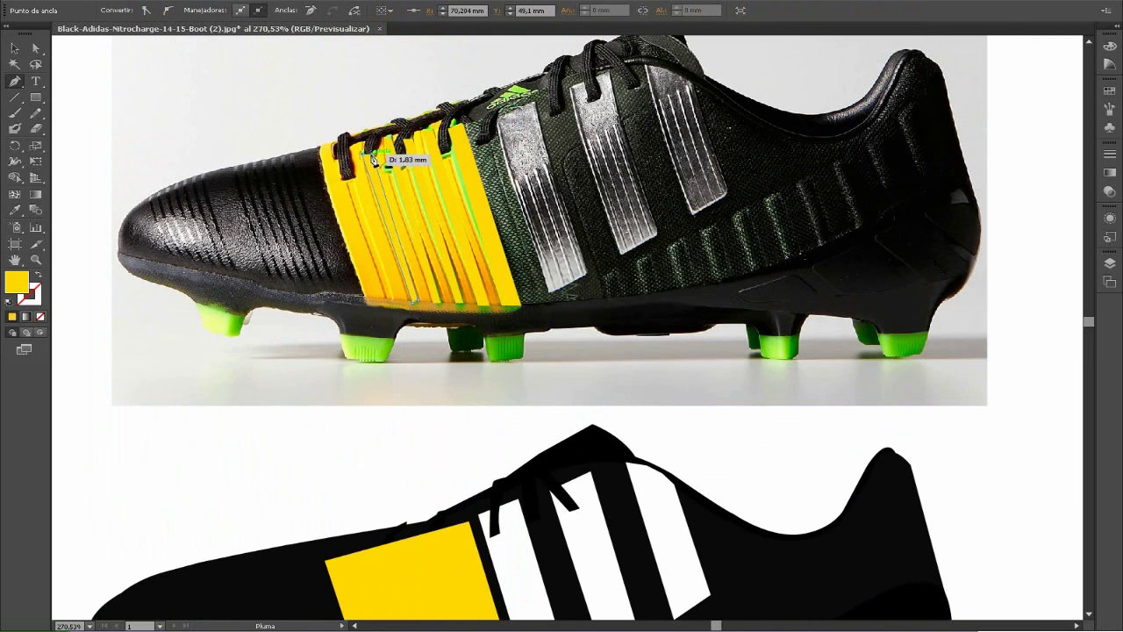
Move the five traced stripes onto the drawn boot's yellow panel and fill them with the same green as the studs.
key(ctrl)
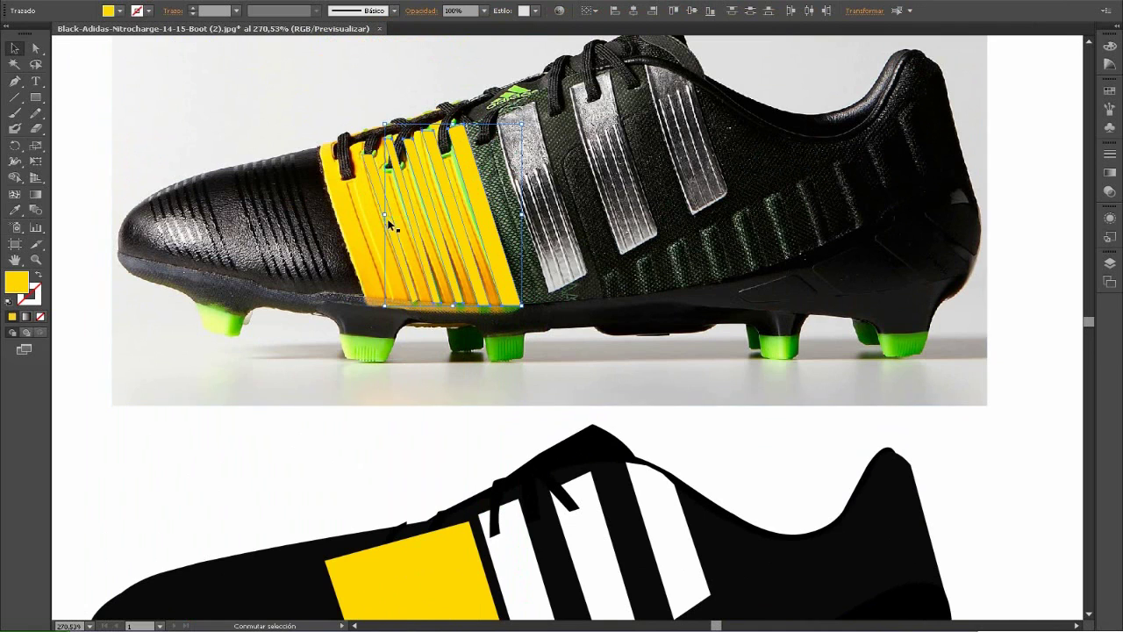
drag(390, 225, 94, 416)
scroll(562, 351, down, 5)
mouse_move(219, 226)
mouse_down()
mouse_move(473, 436)
mouse_move(499, 431)
mouse_up()
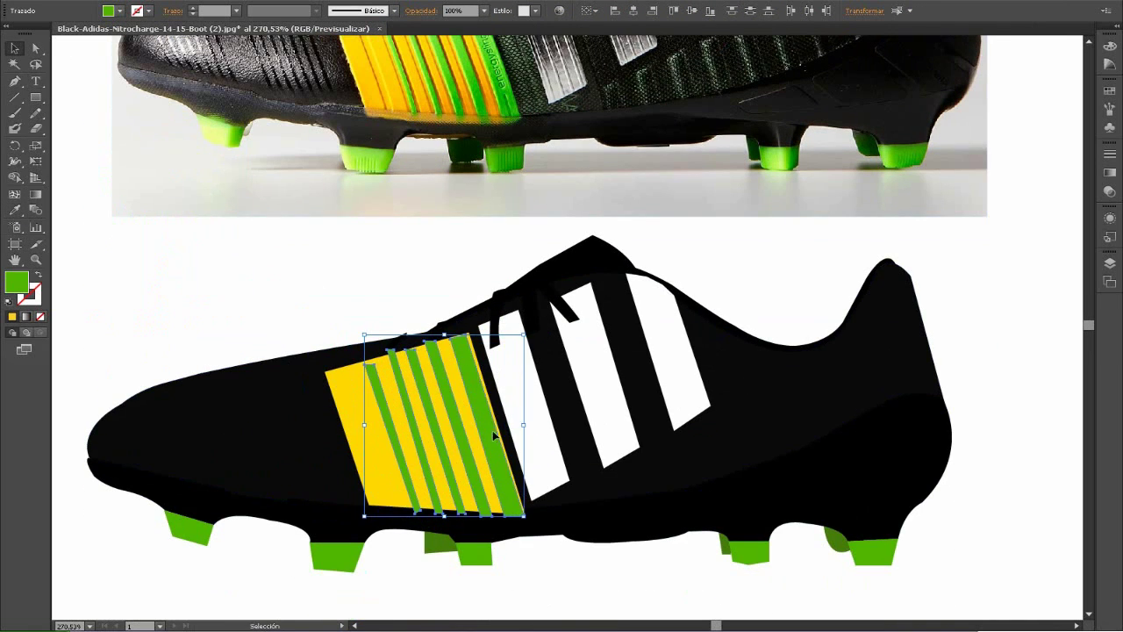
click(1024, 441)
scroll(1044, 456, up, 3)
scroll(1044, 456, down, 2)
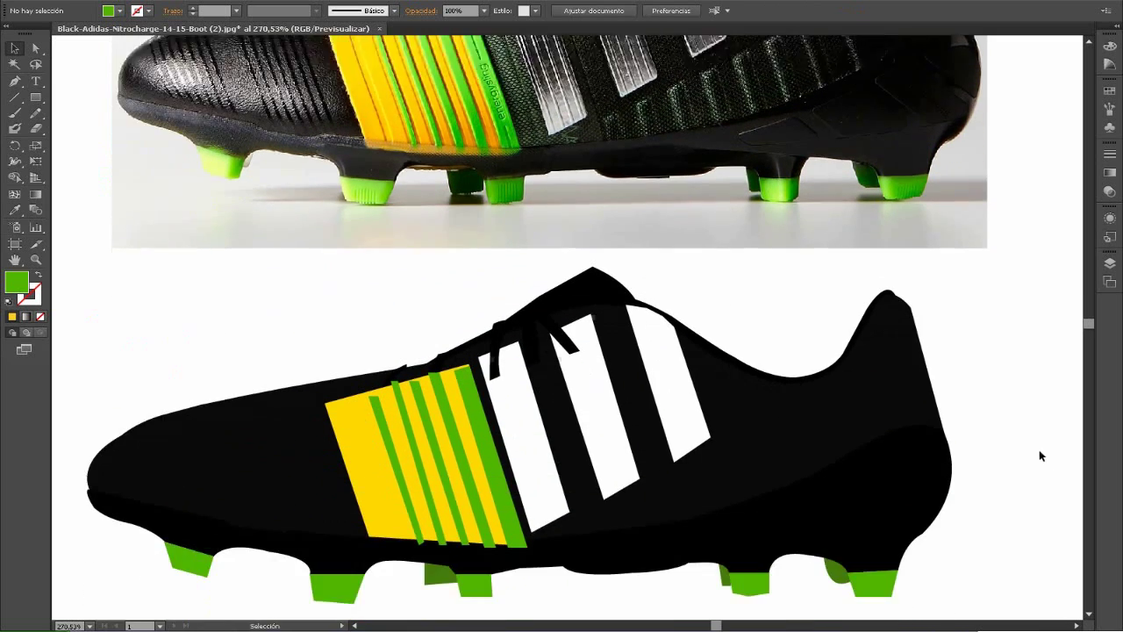
Fill the collar trim with grey and reshape the top edge of the rear white stripe to follow the trim's curve.
key(z)
drag(729, 592, 848, 446)
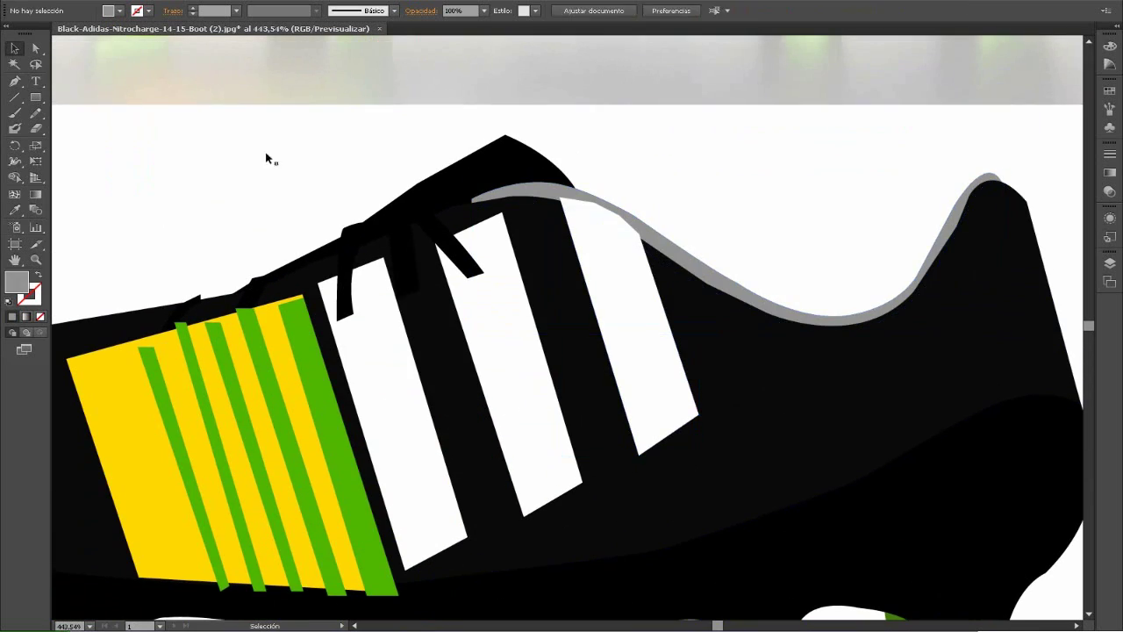
click(640, 239)
click(657, 244)
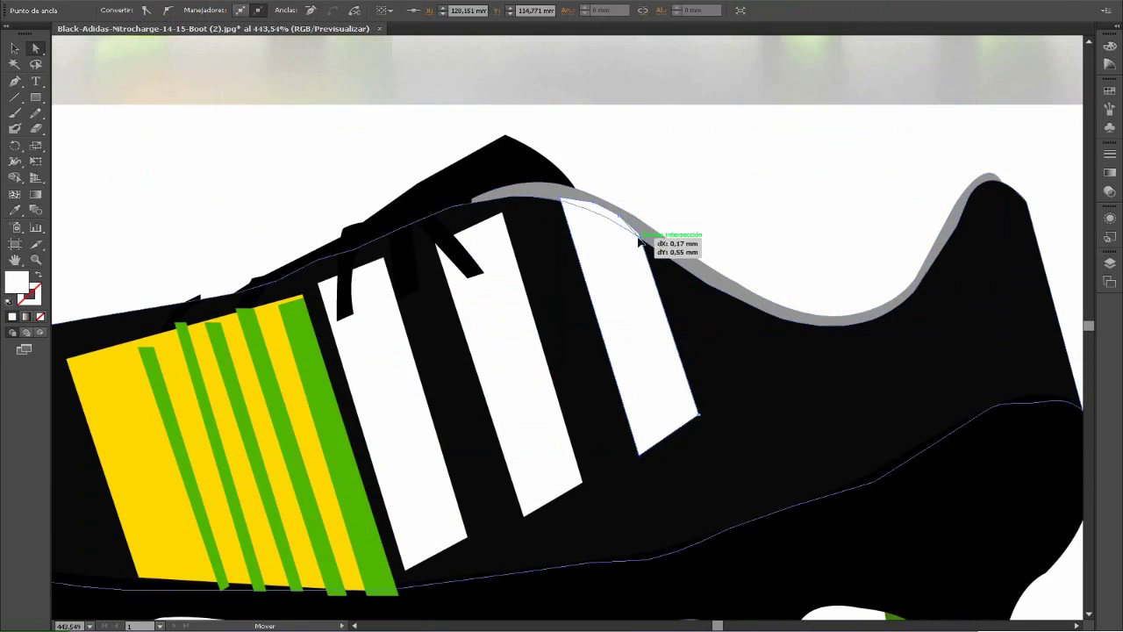
drag(595, 204, 599, 217)
drag(633, 250, 646, 241)
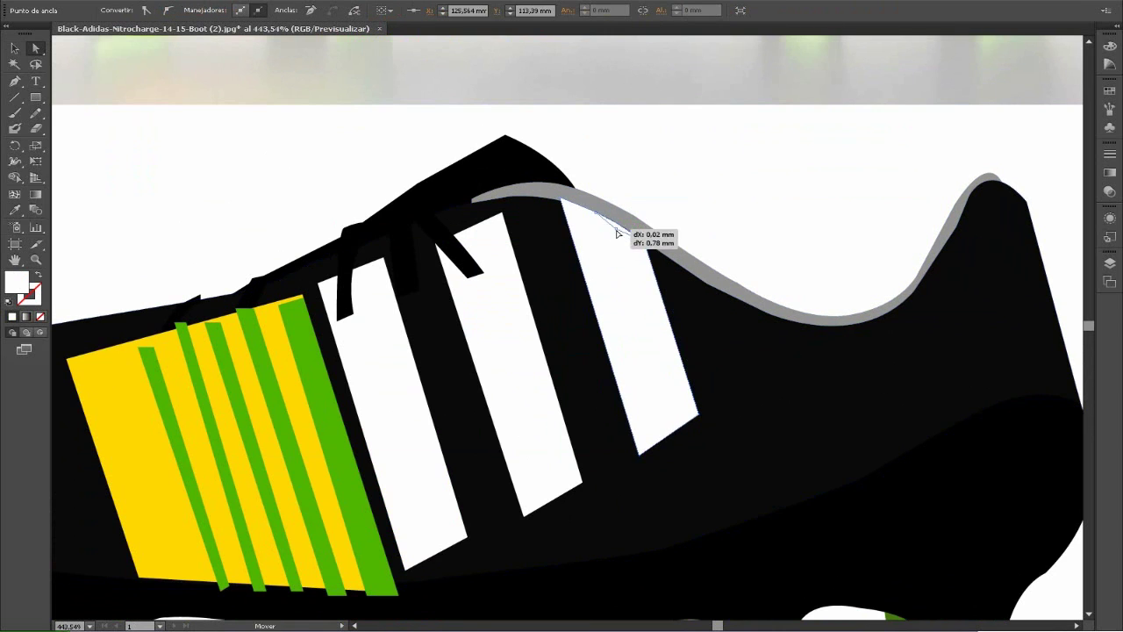
click(563, 205)
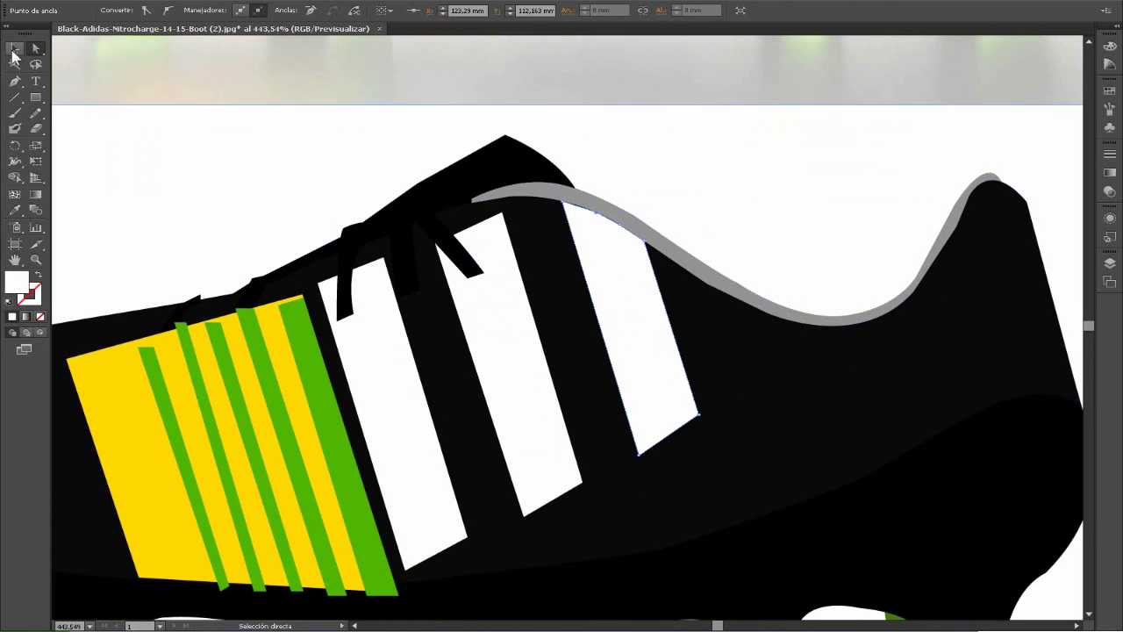
click(14, 50)
click(635, 280)
key(a)
click(598, 216)
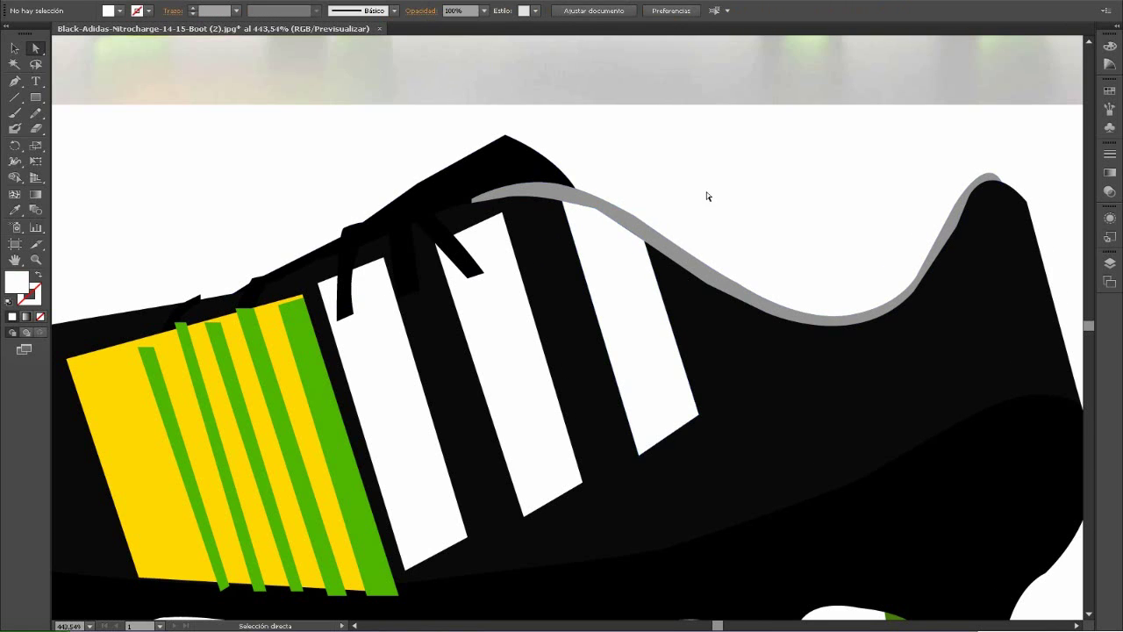
Nudge the middle white stripe slightly toward the toe.
scroll(706, 193, down, 1)
click(514, 258)
key(v)
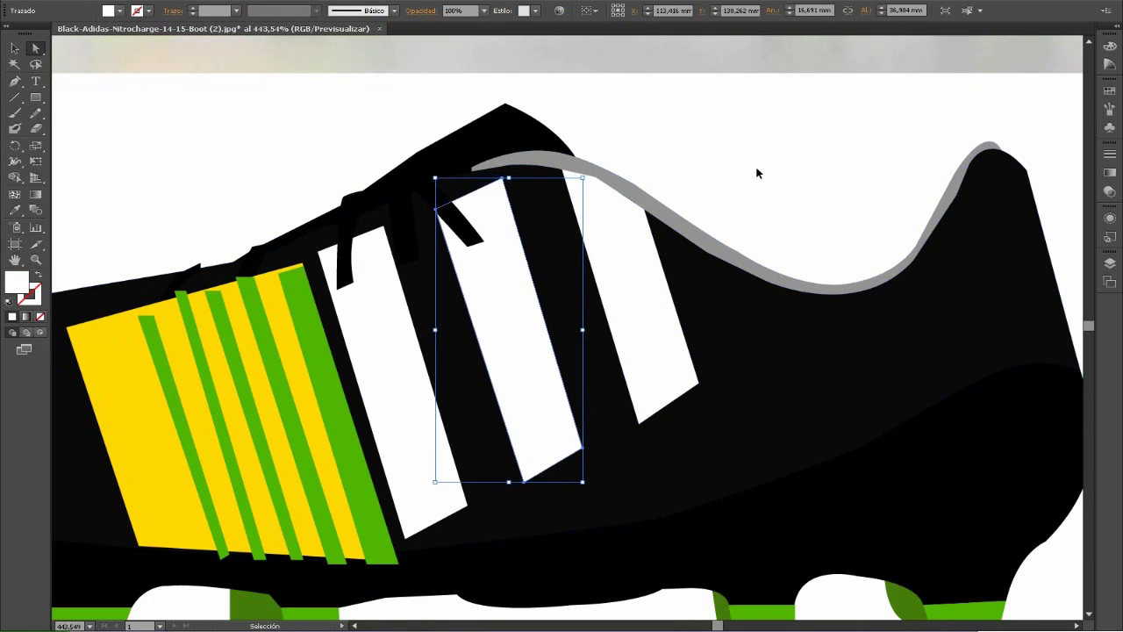
key(ctrl+alt+bracketright)
key(ctrl+minus)
key(ctrl+minus)
key(a)
scroll(827, 294, up, 4)
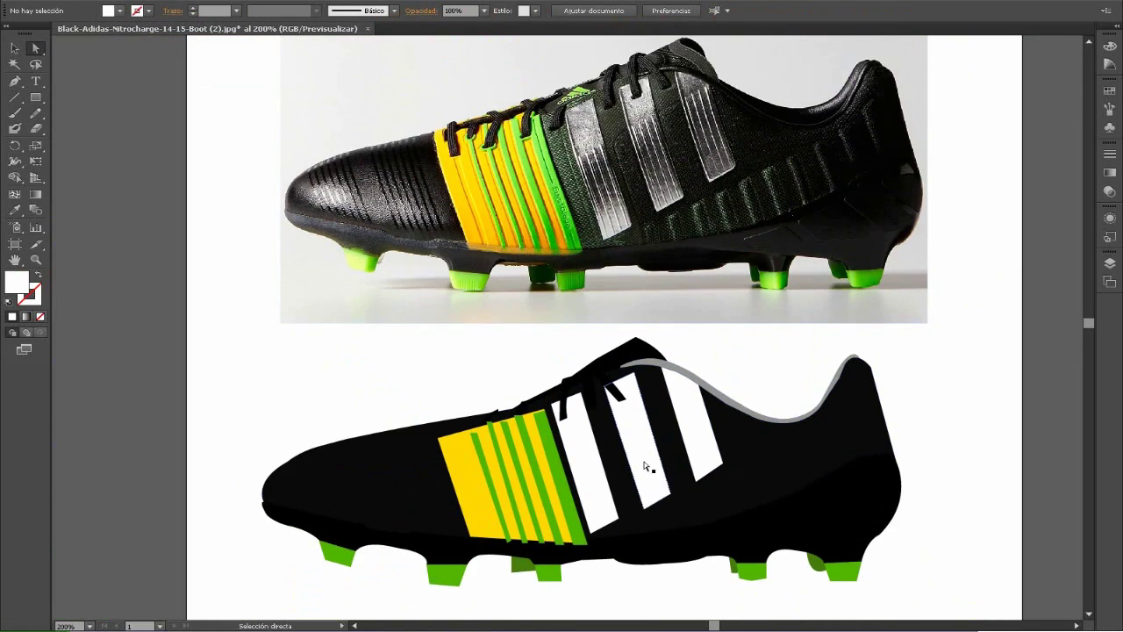
click(644, 461)
key(ctrl+alt+bracketleft)
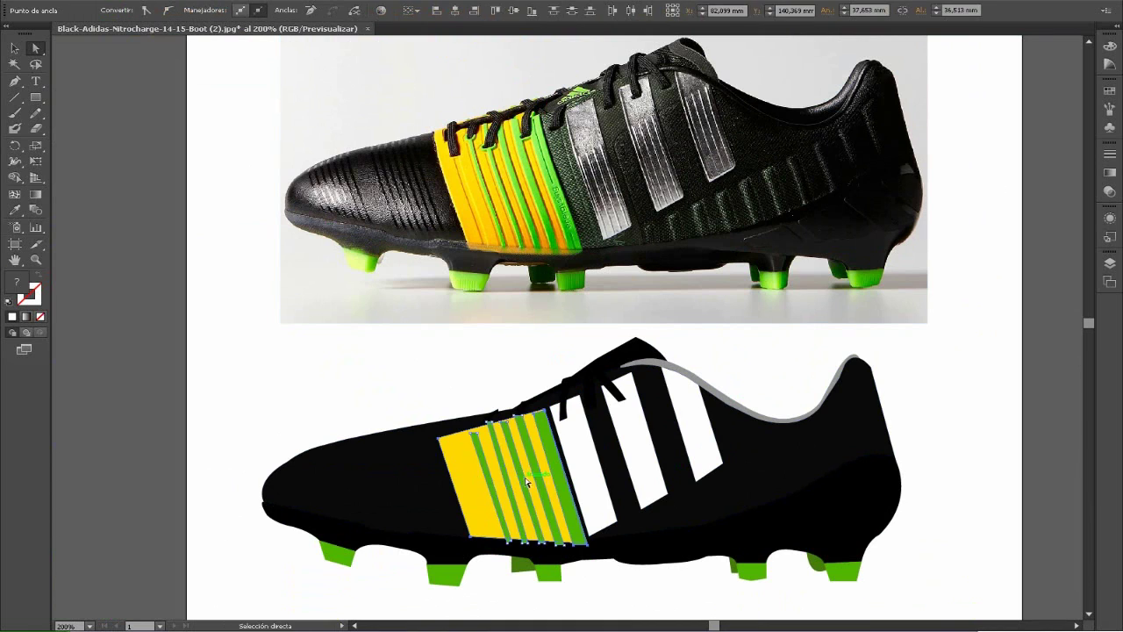
key(ctrl+z)
key(ctrl+shift+z)
drag(344, 386, 485, 469)
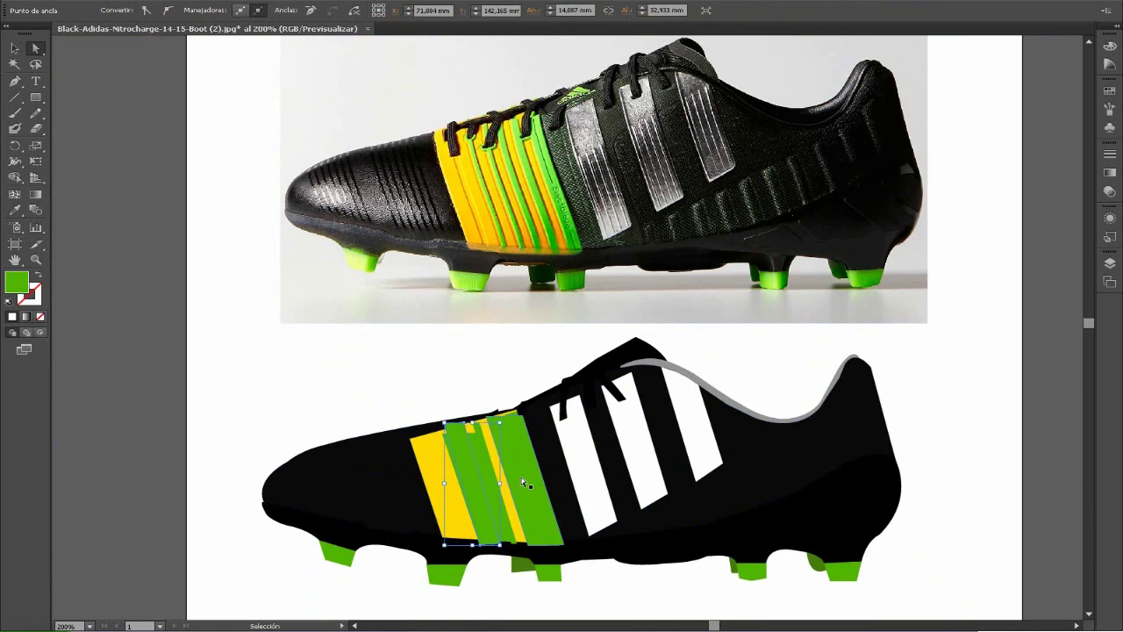
key(ctrl+z)
key(ctrl+z)
key(ctrl+z)
key(v)
click(885, 521)
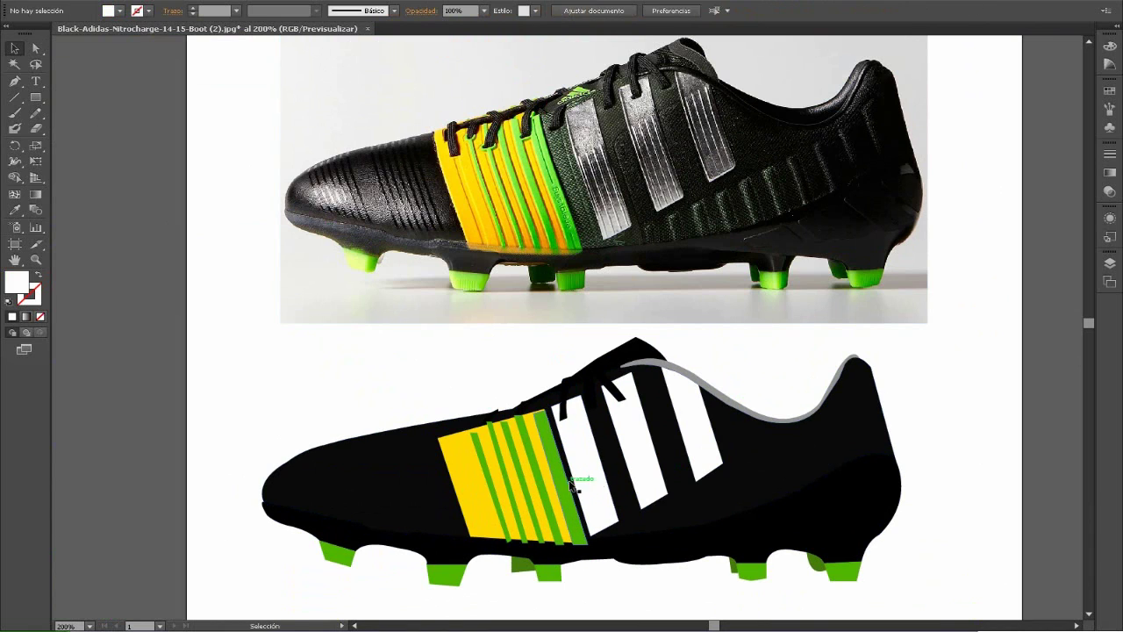
Move the yellow panel with its green stripes toward the toe and shift the three white stripes forward beside it.
drag(494, 487, 450, 487)
click(313, 389)
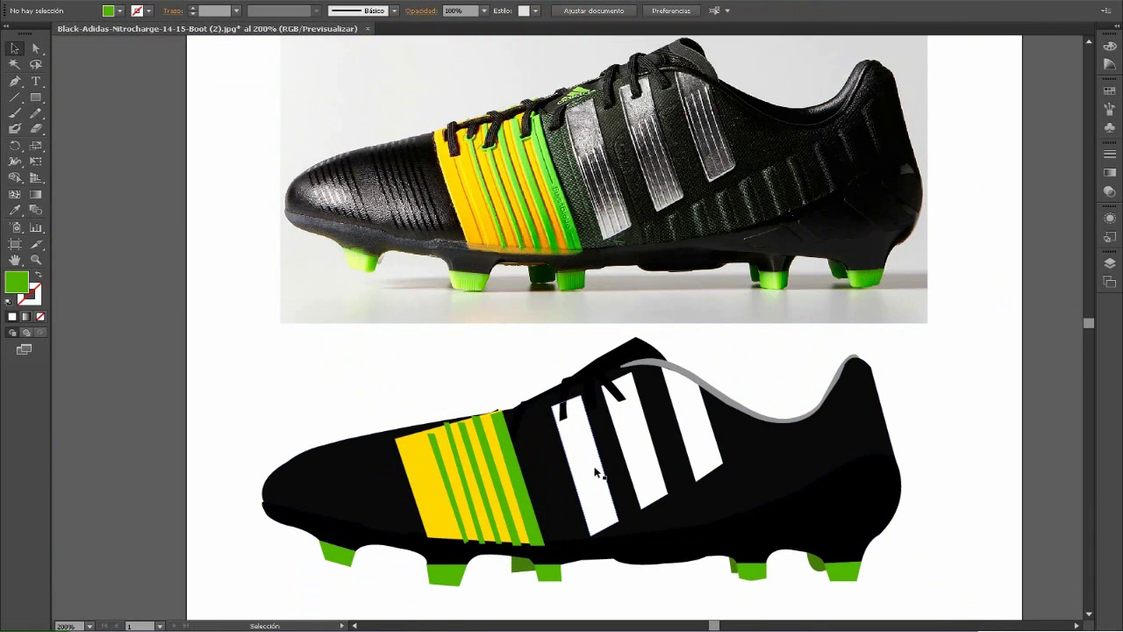
drag(589, 481, 563, 481)
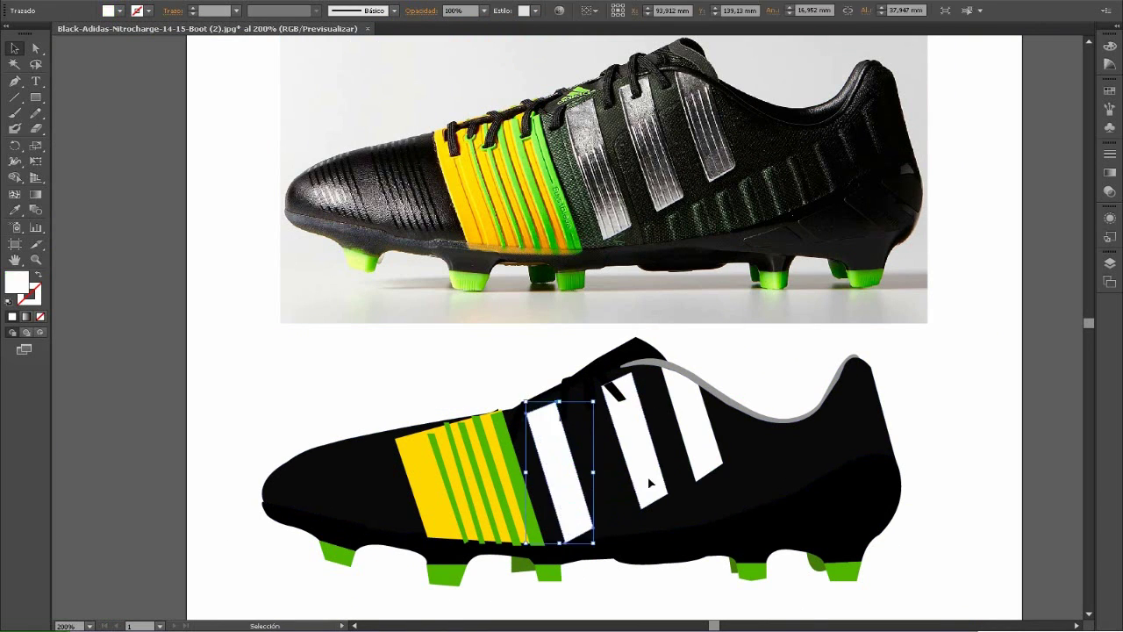
drag(646, 474, 612, 473)
drag(685, 452, 628, 443)
key(ctrl+shift+a)
click(628, 438)
click(1029, 415)
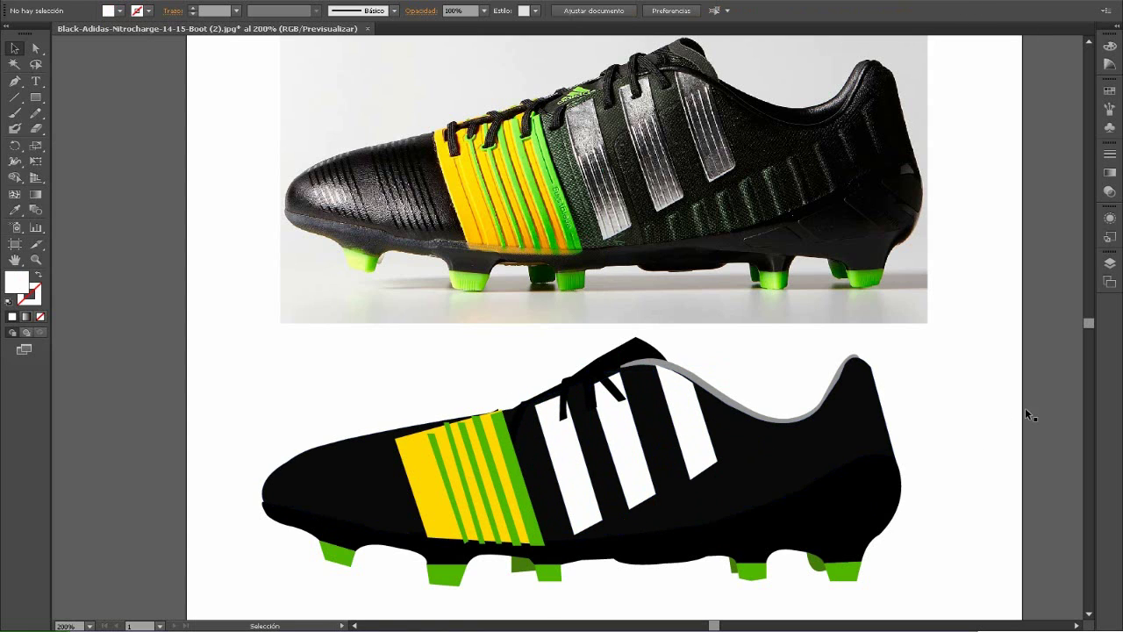
Move the yellow panel's upper toe-side corner onto the boot's top outline.
scroll(1022, 438, down, 1)
click(454, 458)
scroll(454, 459, up, 3)
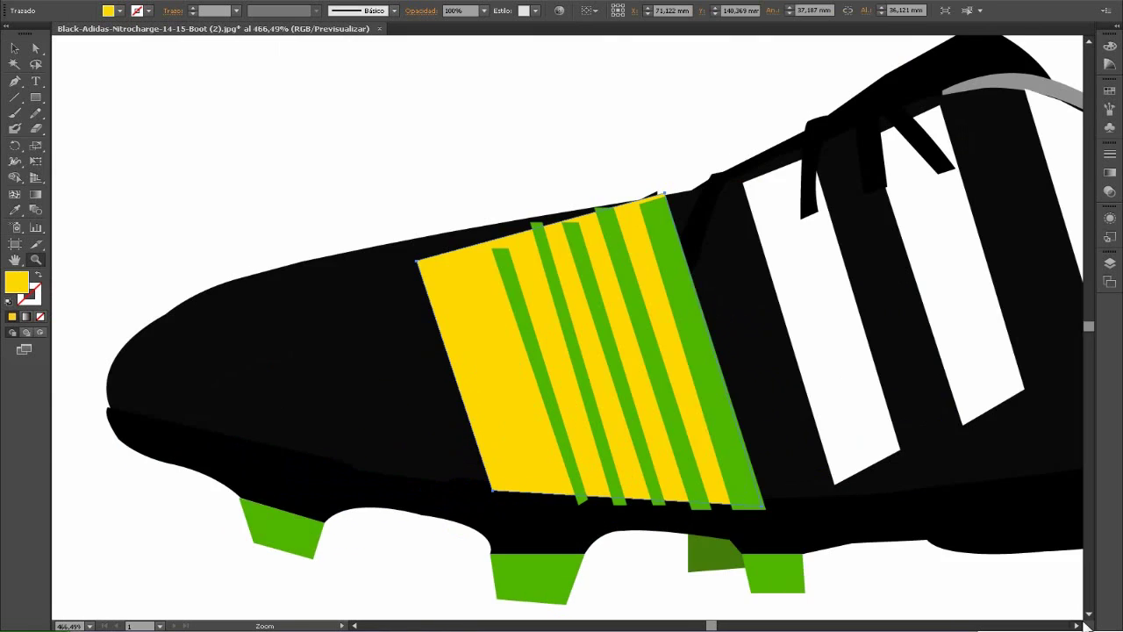
click(36, 50)
drag(316, 255, 313, 240)
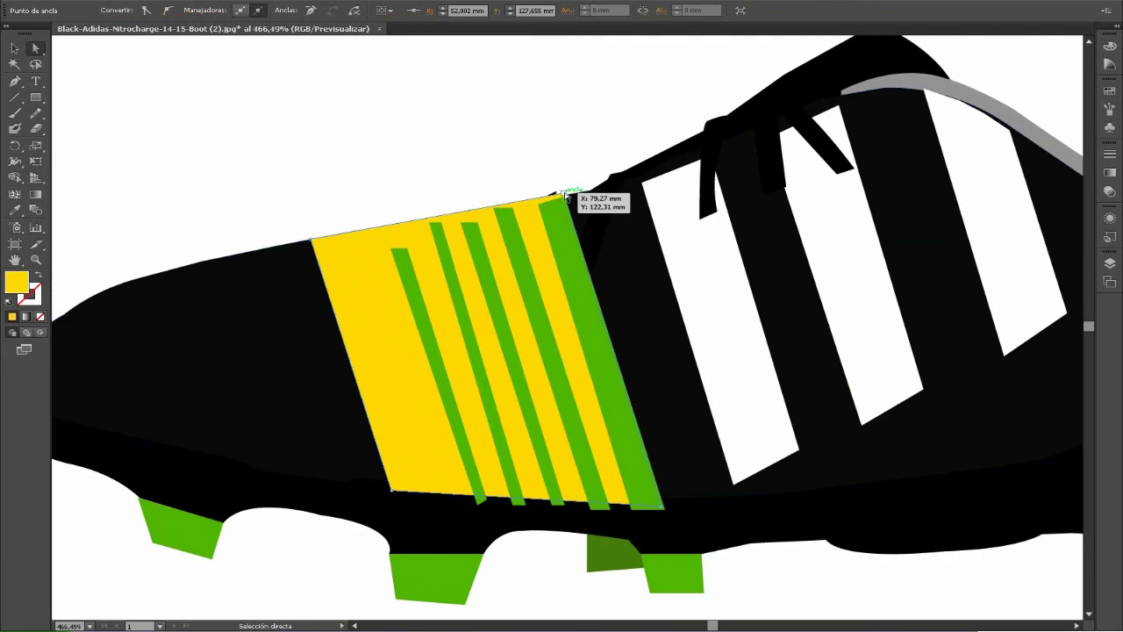
Reshape the ends of the two widest green stripes to meet the yellow panel's top and bottom edges.
drag(562, 195, 532, 200)
click(620, 421)
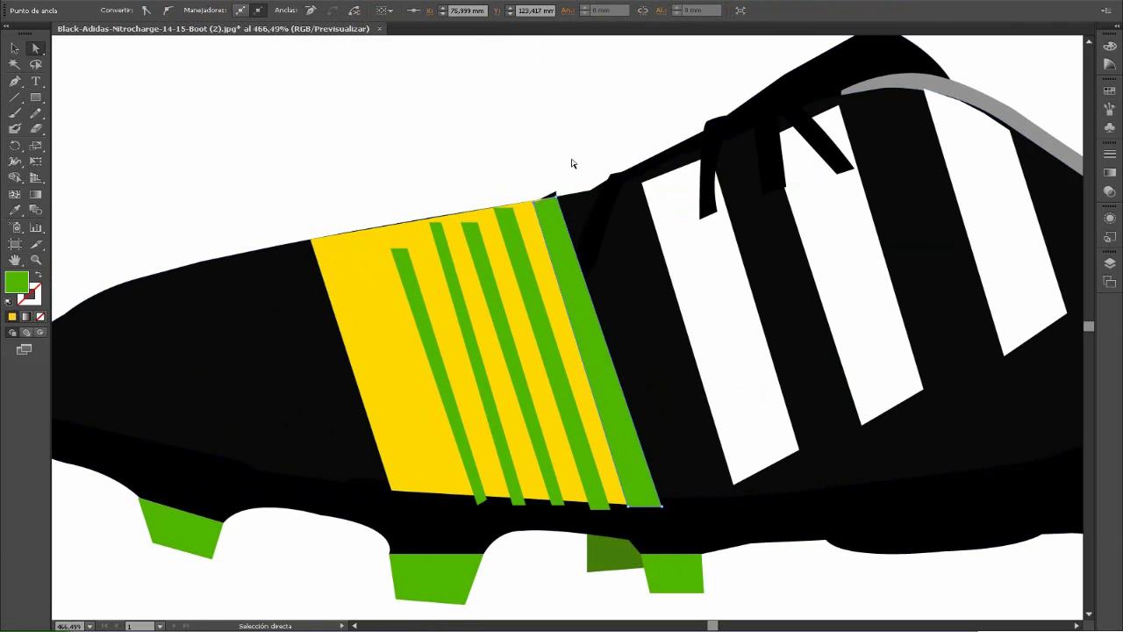
drag(658, 504, 587, 495)
click(660, 505)
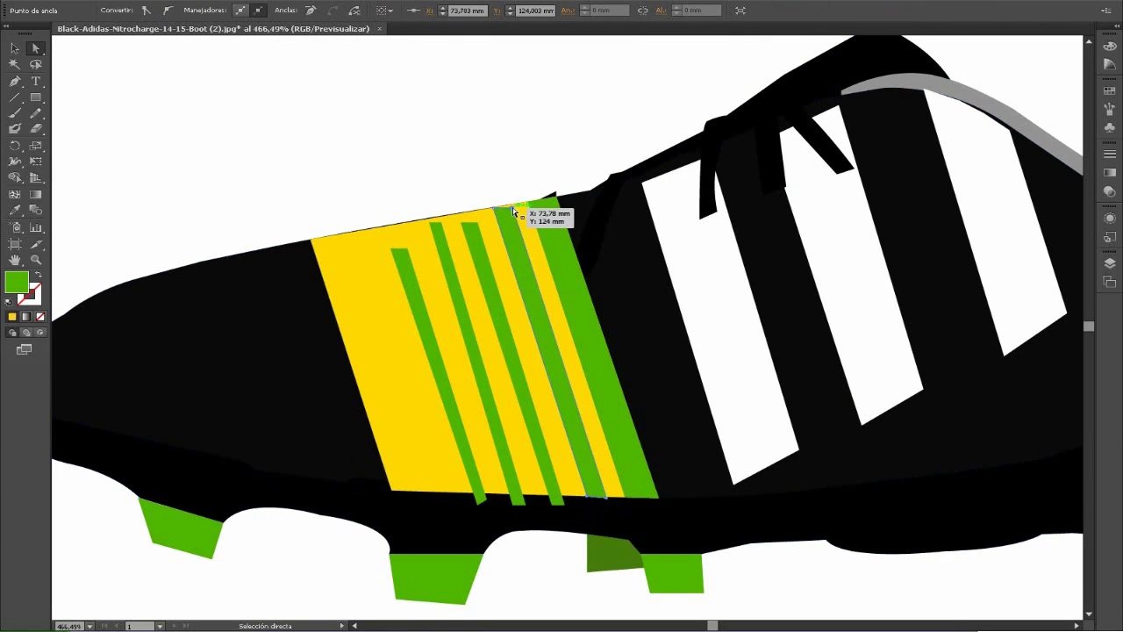
Fit the ends of the three narrower green stripes to the yellow panel's top and bottom edges.
click(519, 351)
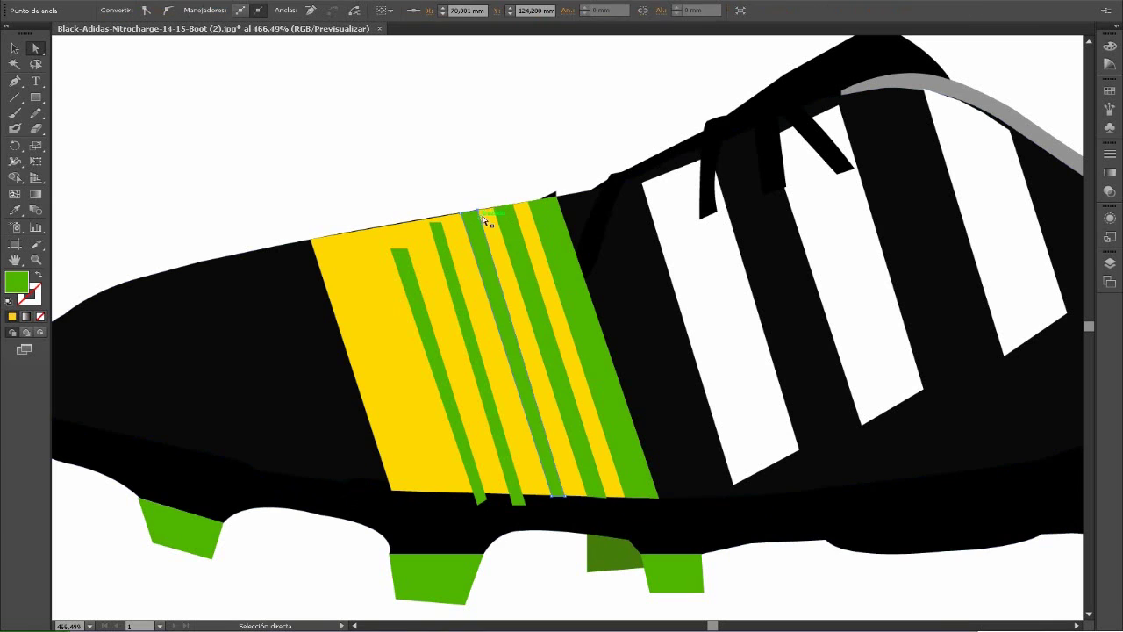
drag(566, 501, 520, 495)
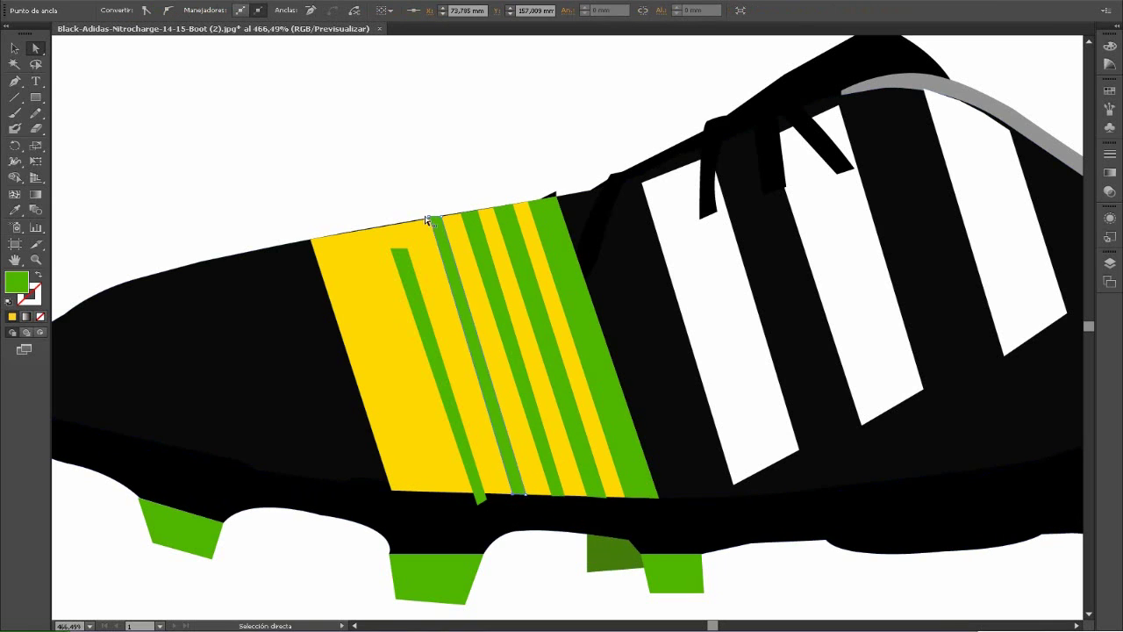
drag(412, 299, 413, 285)
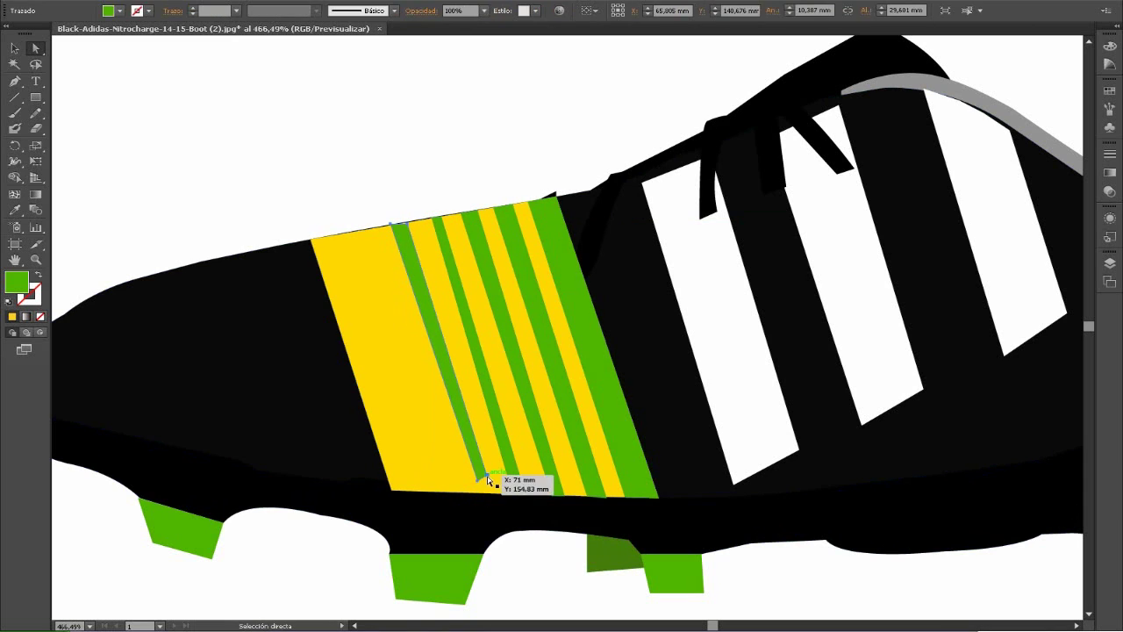
mouse_move(489, 479)
mouse_down()
mouse_move(494, 496)
mouse_move(479, 496)
mouse_up()
Raise the yellow panel's lower toe-side corner and narrow the green stripe nearest the toe at both ends.
drag(391, 494, 389, 482)
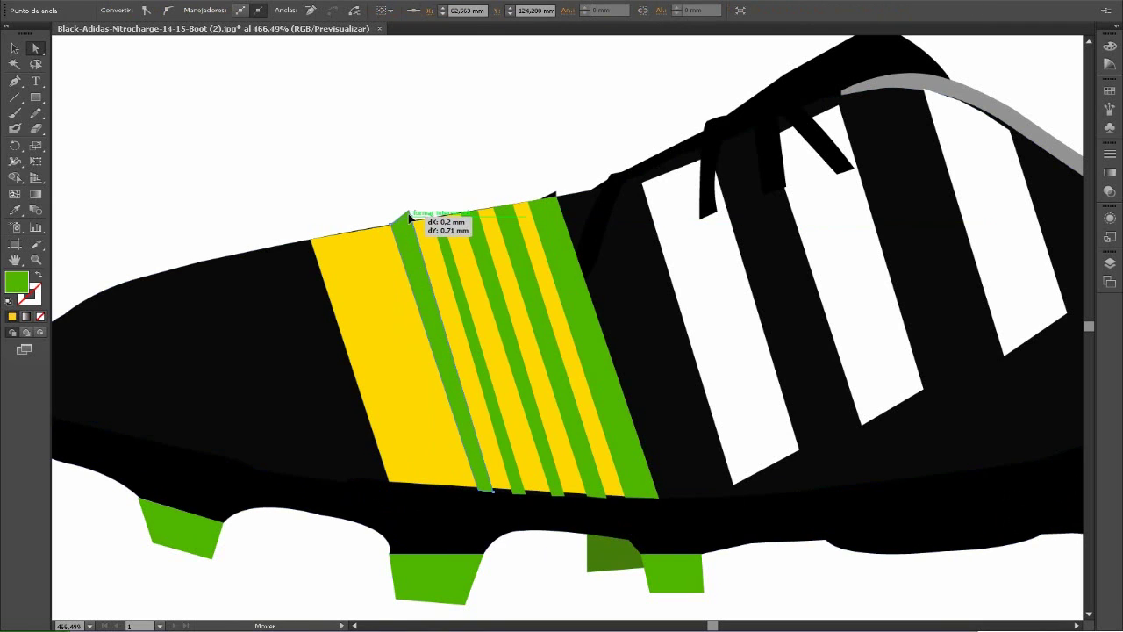
drag(409, 224, 402, 224)
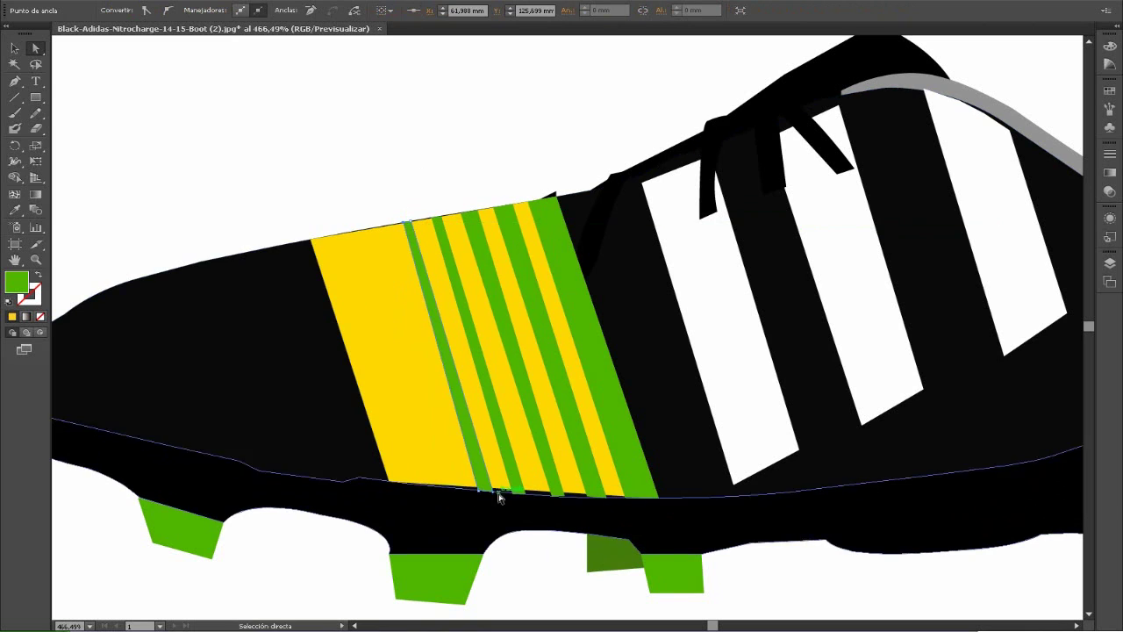
drag(497, 493, 525, 497)
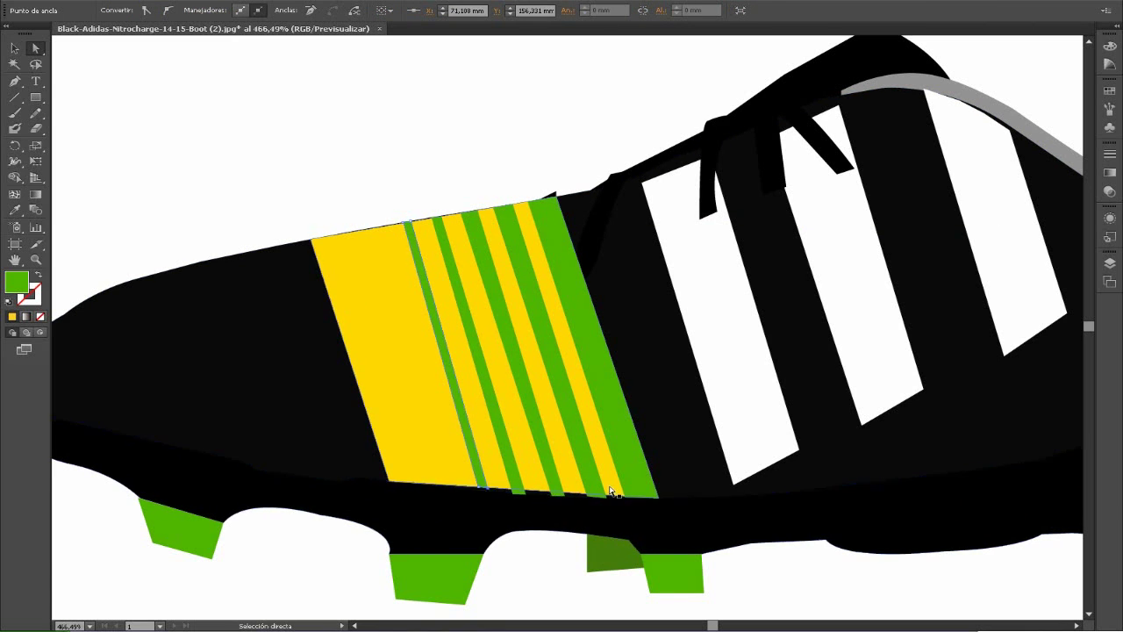
Lower the yellow panel's bottom edge past the green stripes and extend the narrowest stripe's lower end.
click(389, 481)
click(573, 483)
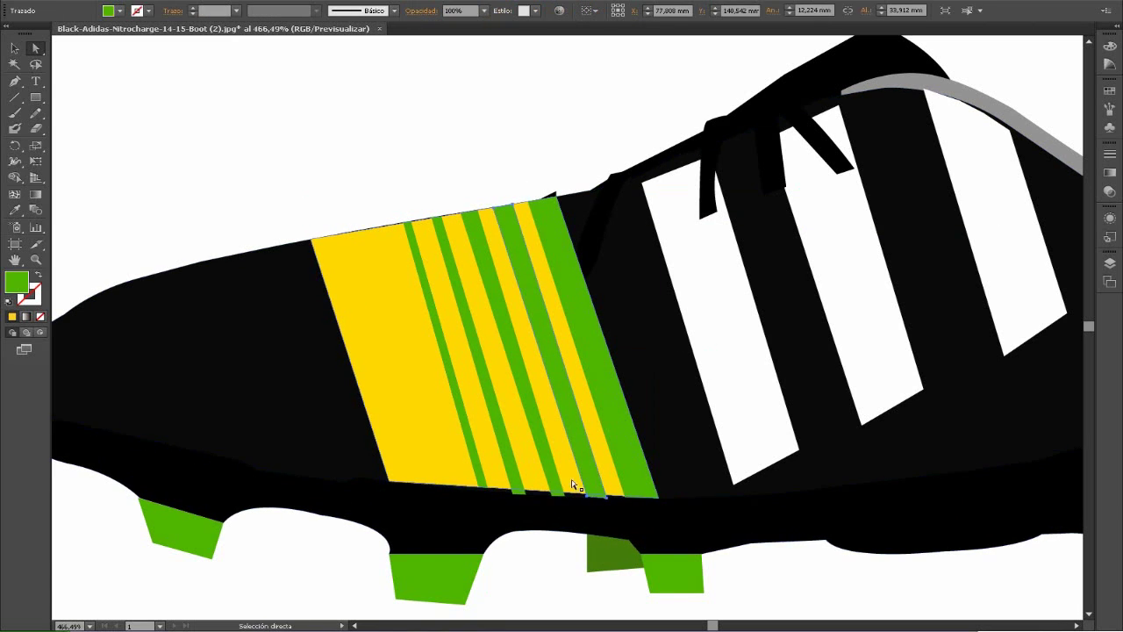
drag(388, 483, 658, 506)
click(490, 488)
drag(490, 490, 480, 495)
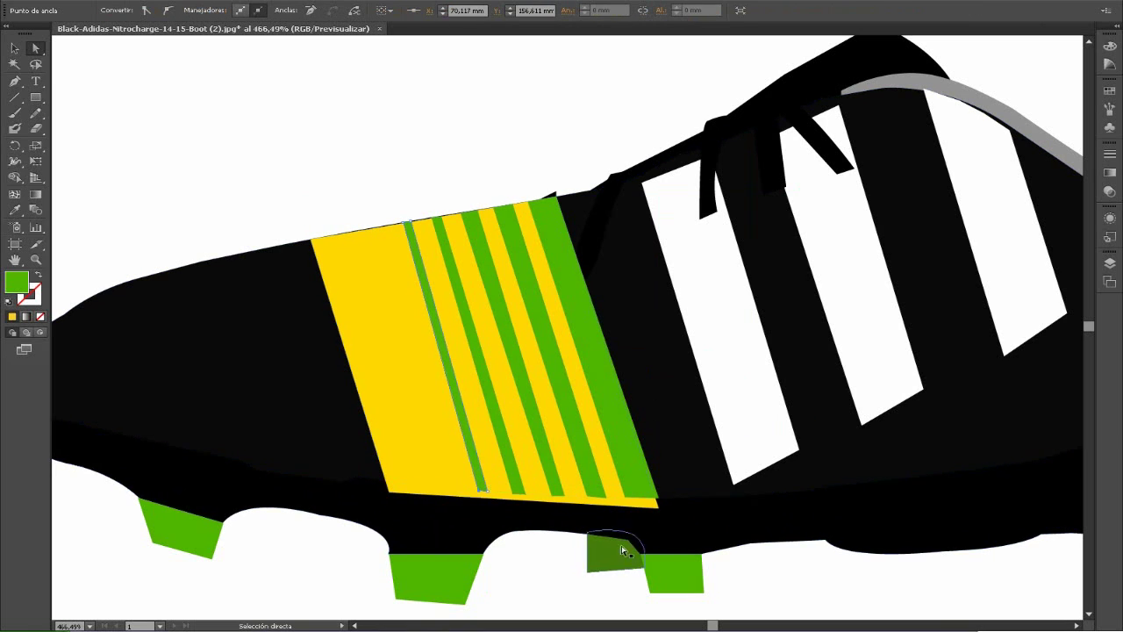
click(322, 250)
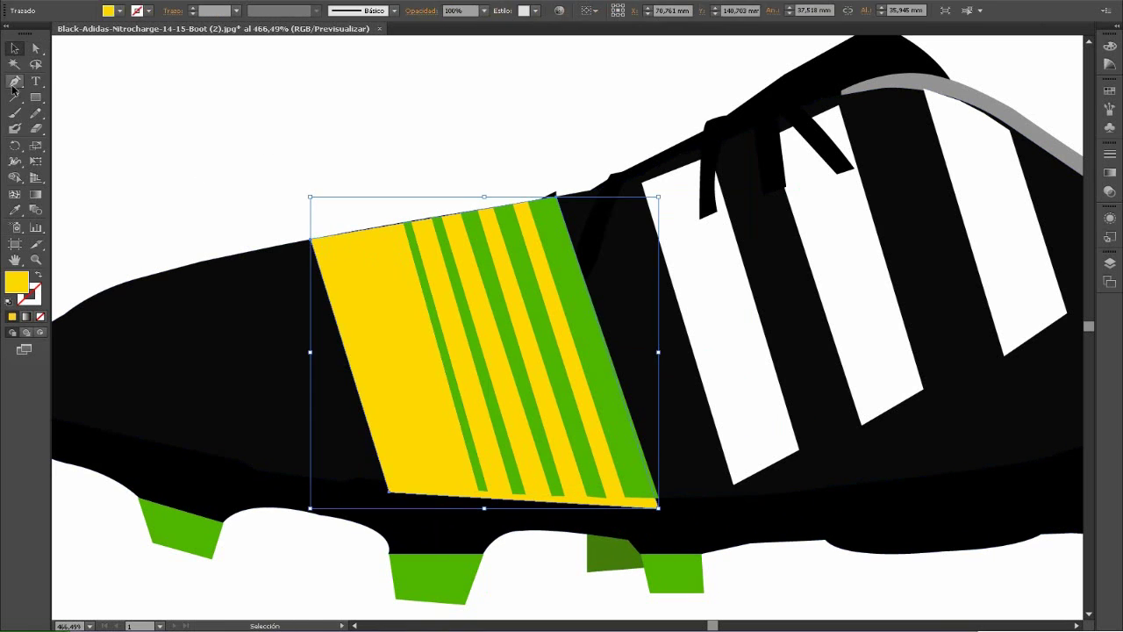
key(a)
click(309, 242)
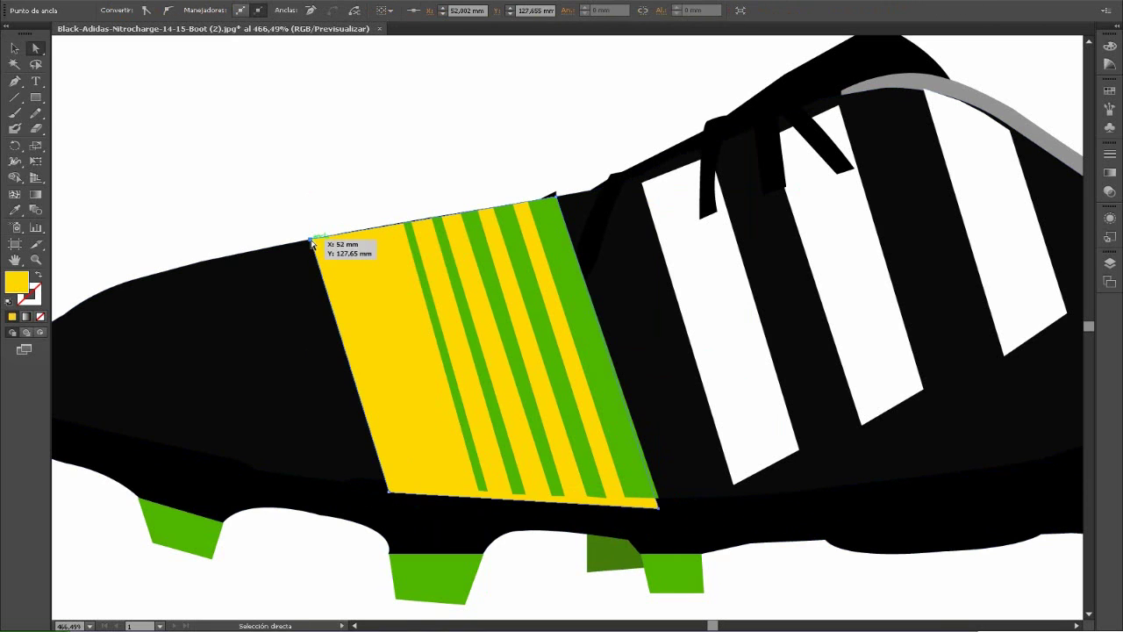
click(358, 138)
key(p)
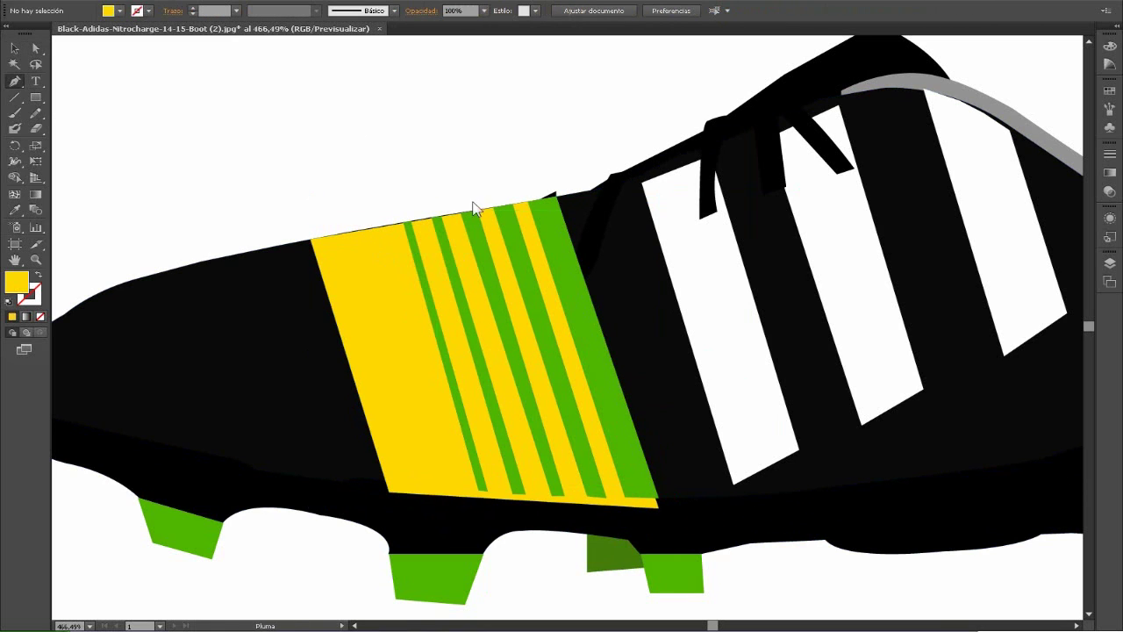
Add an anchor point midway along the yellow panel's upper edge and move it onto the boot's top outline.
key(v)
click(446, 220)
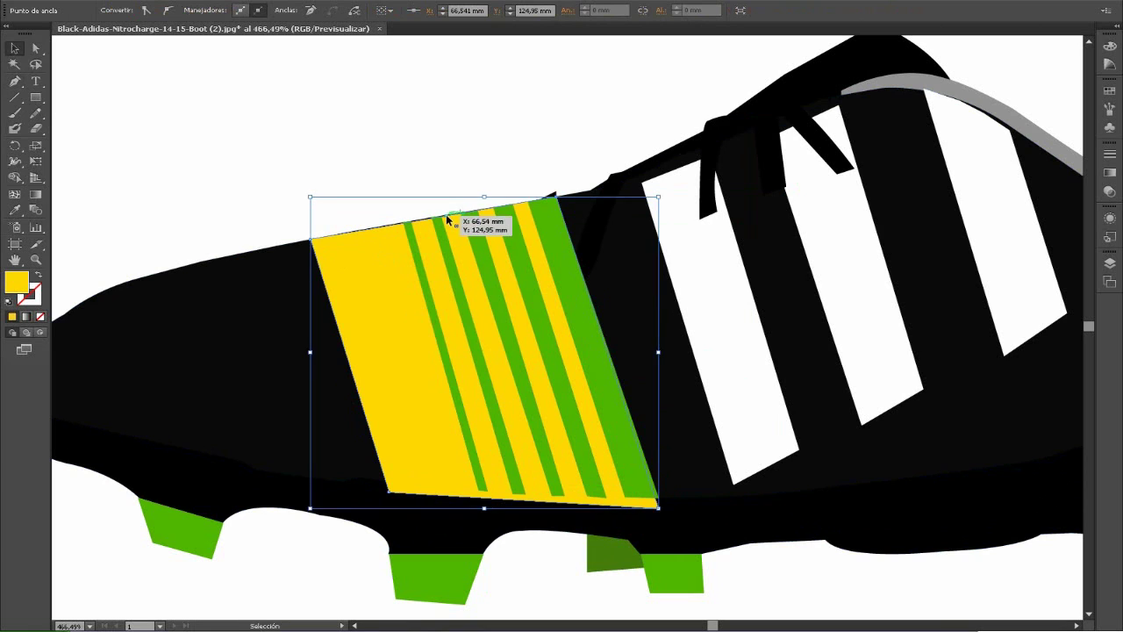
key(p)
key(a)
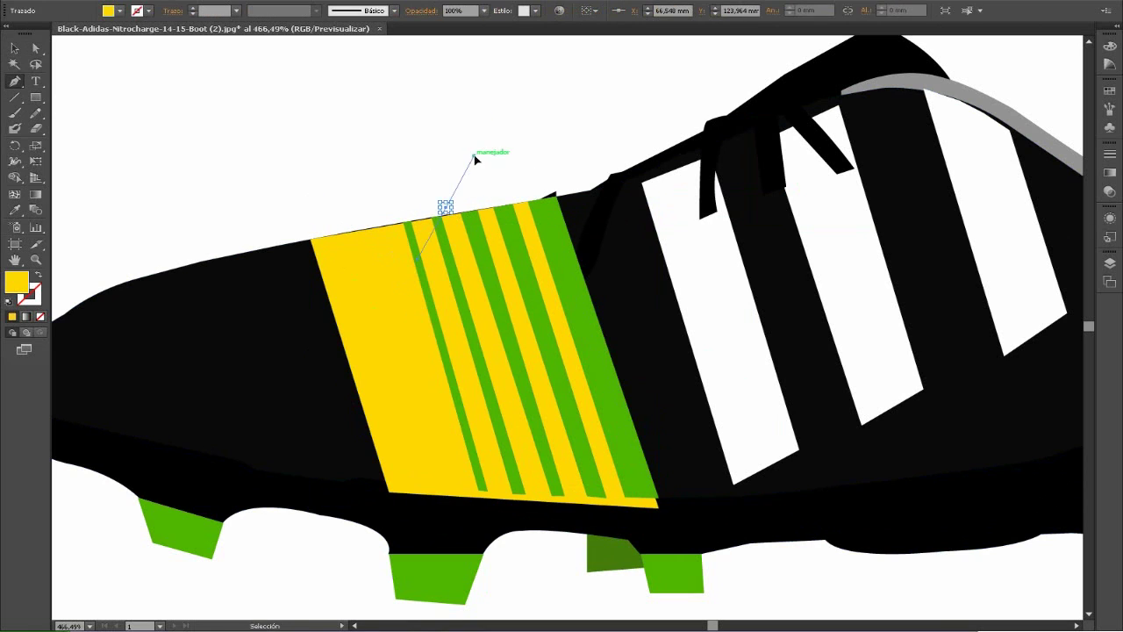
click(372, 247)
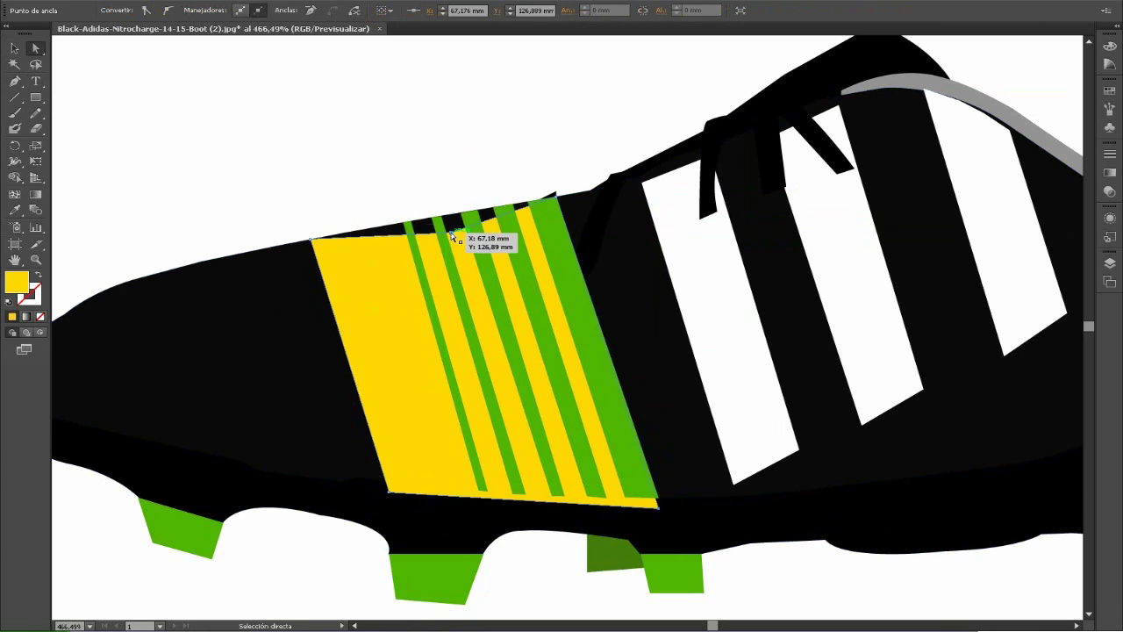
drag(451, 232, 448, 219)
key(v)
click(243, 163)
Bring the group of black laces to the front, over the yellow and green forefoot panel.
right_click(607, 212)
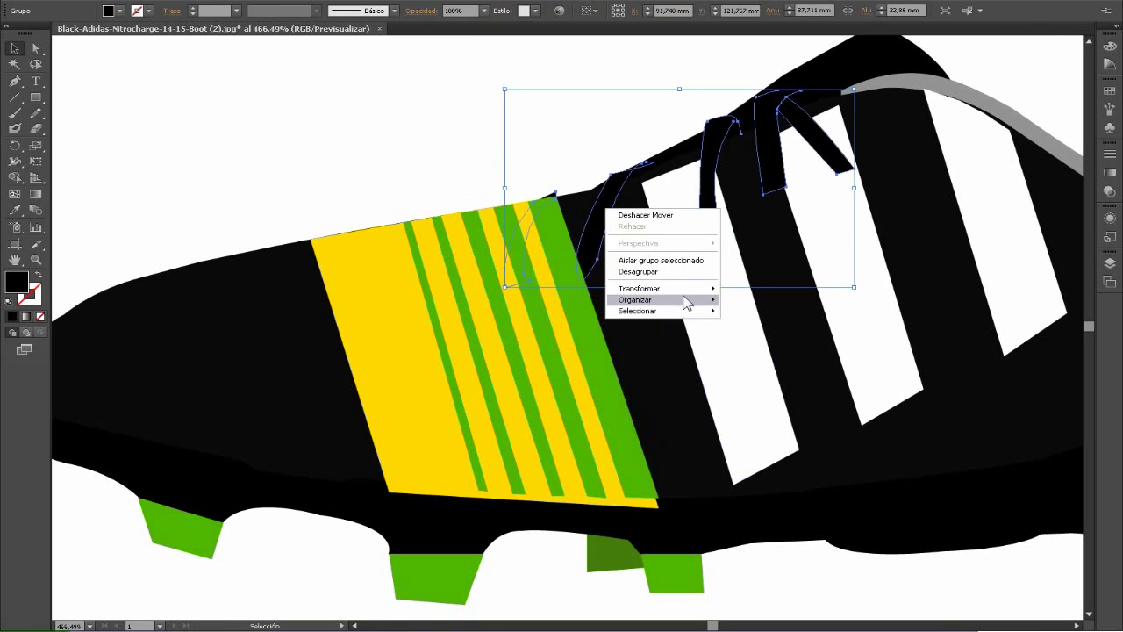
right_click(829, 342)
mouse_move(882, 501)
click(966, 497)
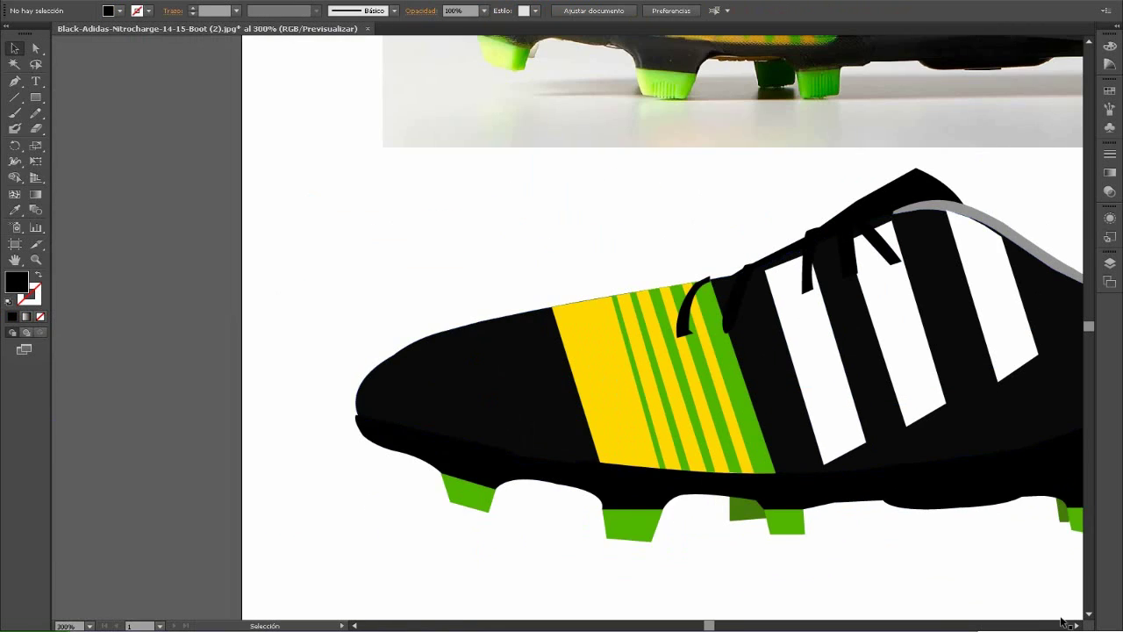
Group the green forefoot stripes, the bright green studs and the dark green studs as separate groups.
key(ctrl+minus)
key(ctrl+minus)
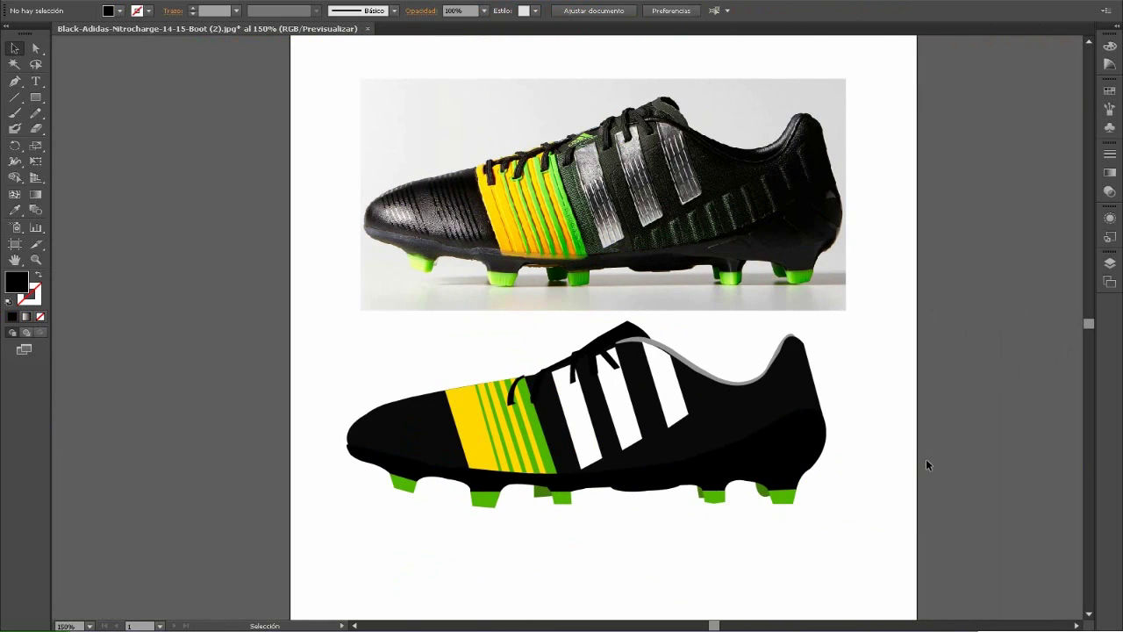
right_click(493, 456)
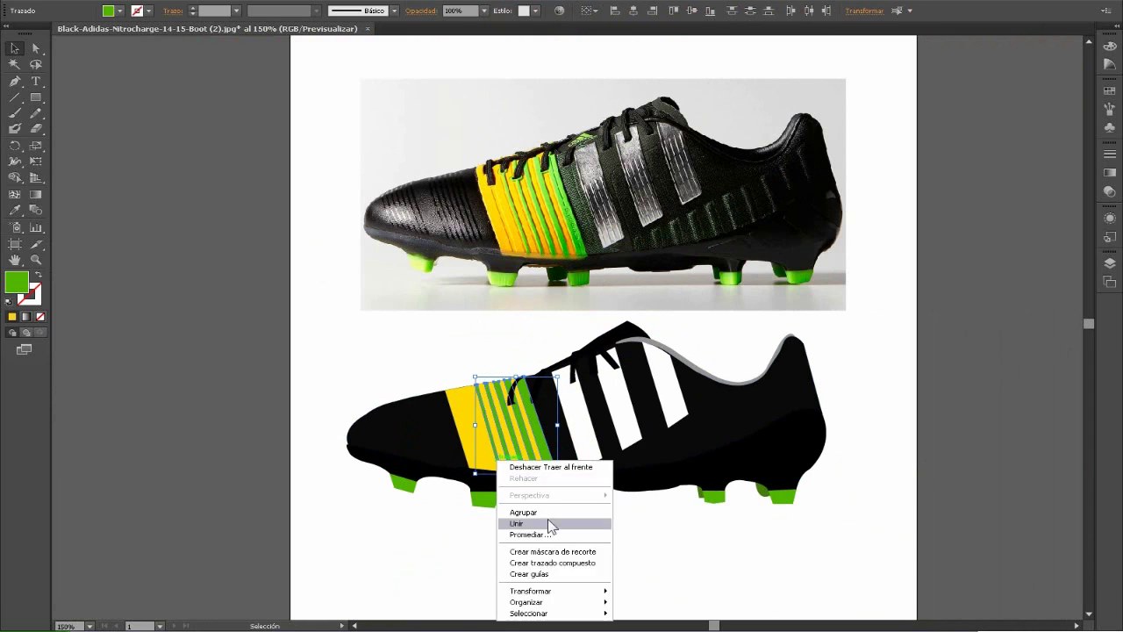
click(518, 509)
right_click(399, 485)
click(456, 538)
right_click(772, 346)
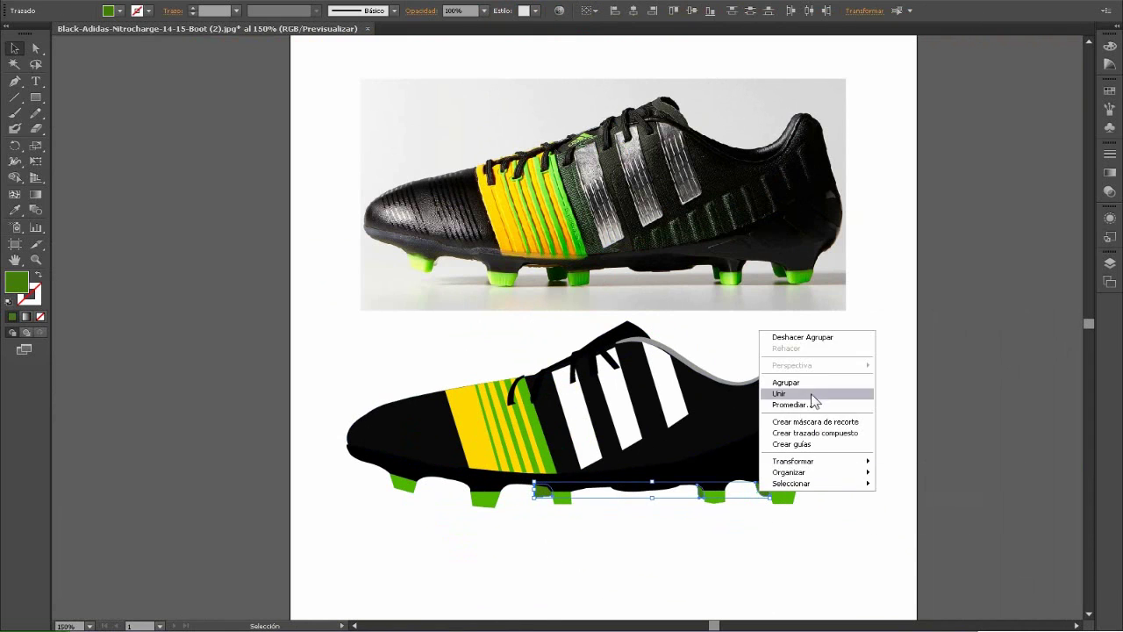
key(Escape)
Recolour the grey trim along the boot's collar to black.
double_click(16, 281)
text(ffffff)
key(Return)
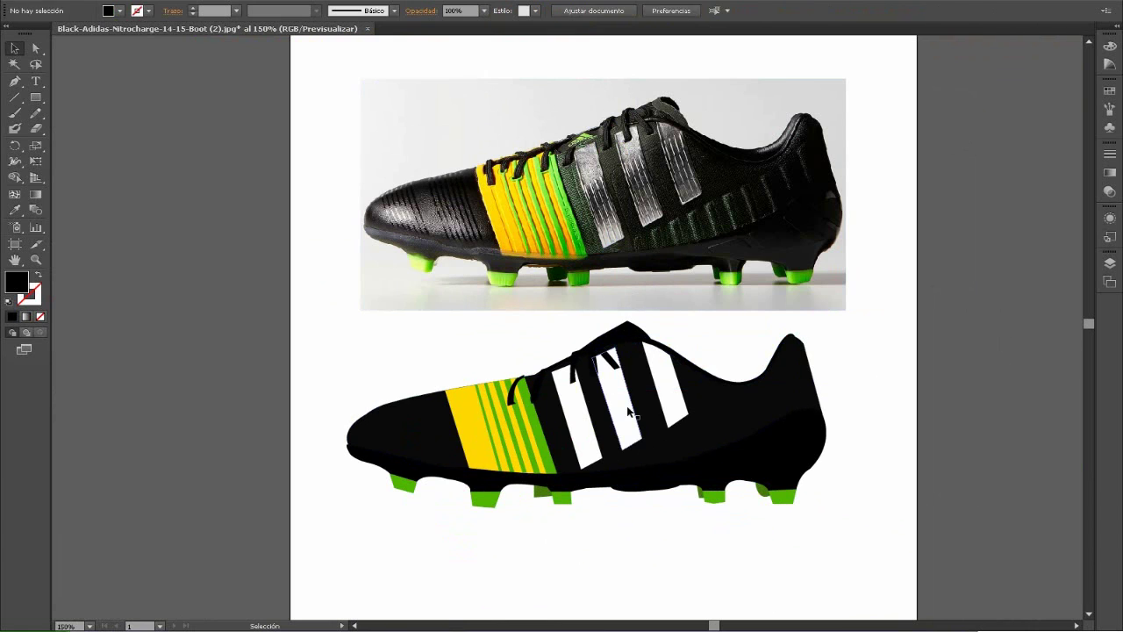
Select all the shapes of the drawn boot below the reference photo.
click(1017, 413)
drag(313, 328, 883, 536)
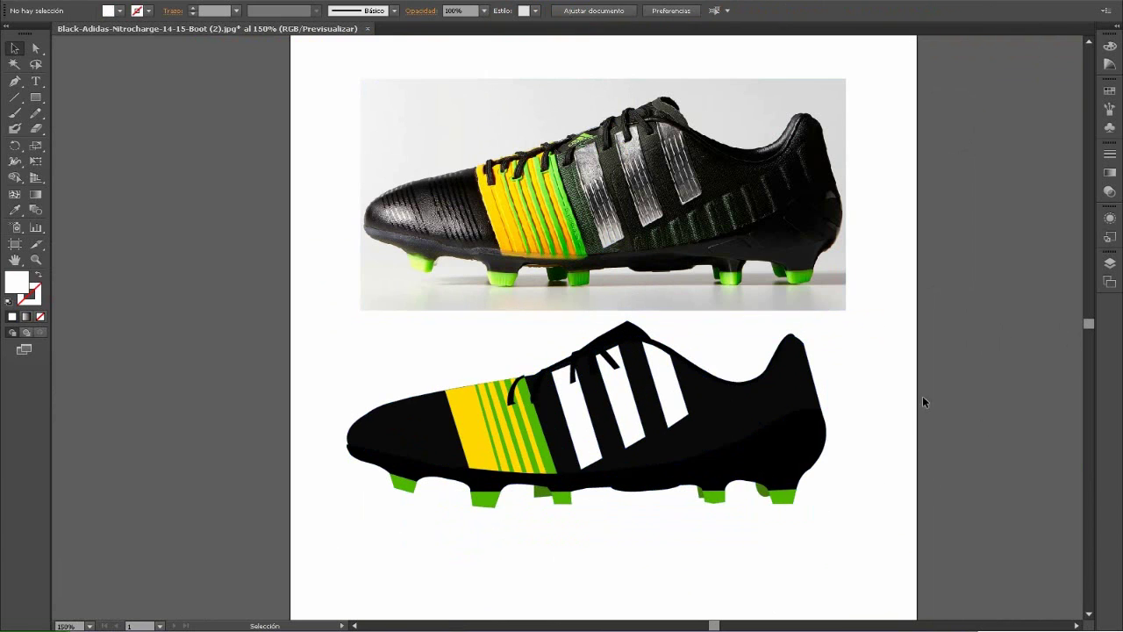